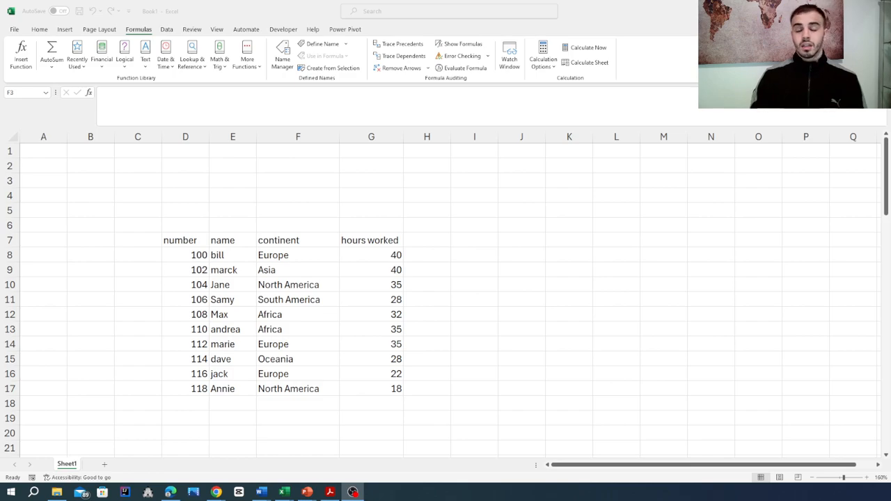
pyautogui.click(43, 33)
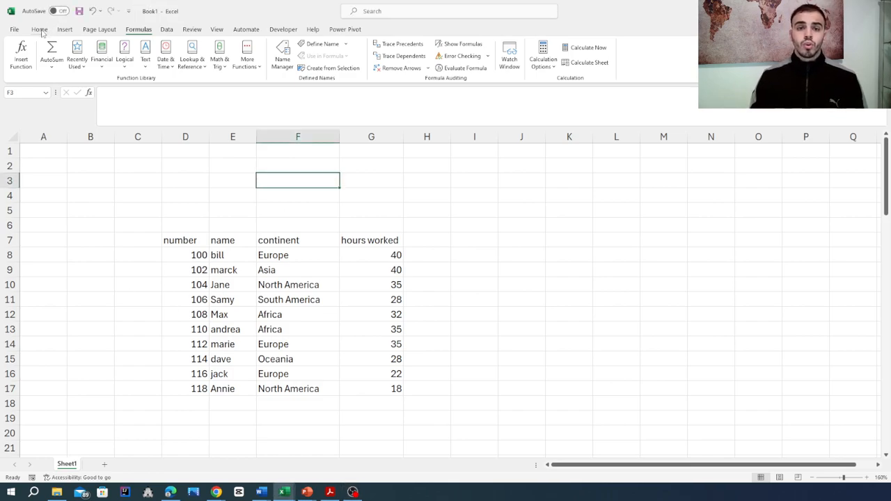
pyautogui.click(41, 30)
pyautogui.click(485, 300)
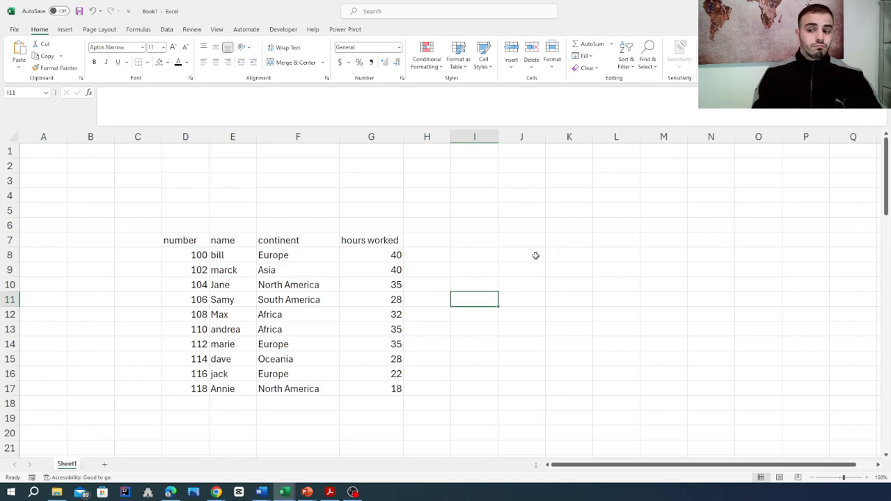
pyautogui.scroll(-1, 421, 288)
pyautogui.scroll(-1, 421, 288)
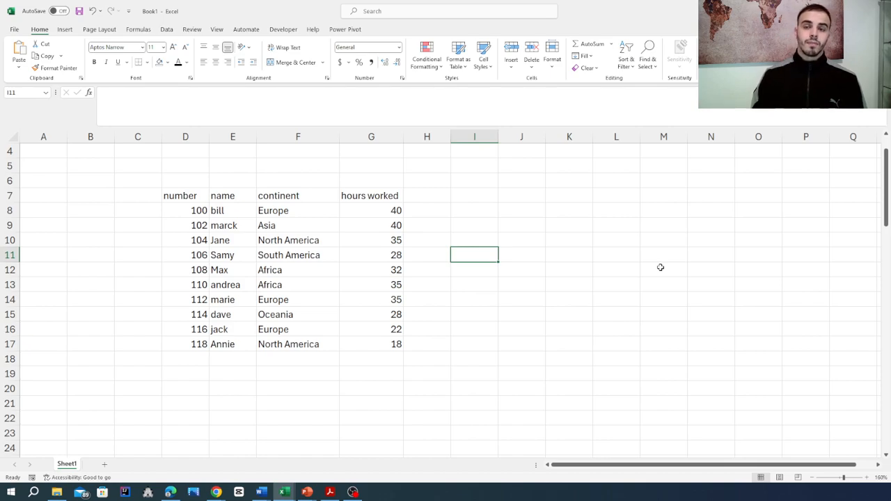
# Enter a COUNTIF formula in I7 that counts the numbers in D8:D17 meeting the criterion ">105"
pyautogui.click(479, 193)
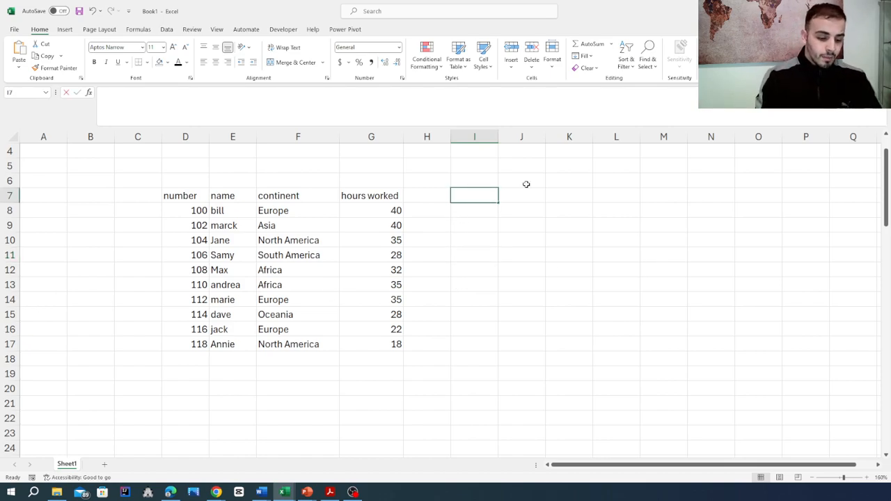
pyautogui.write('=coun')
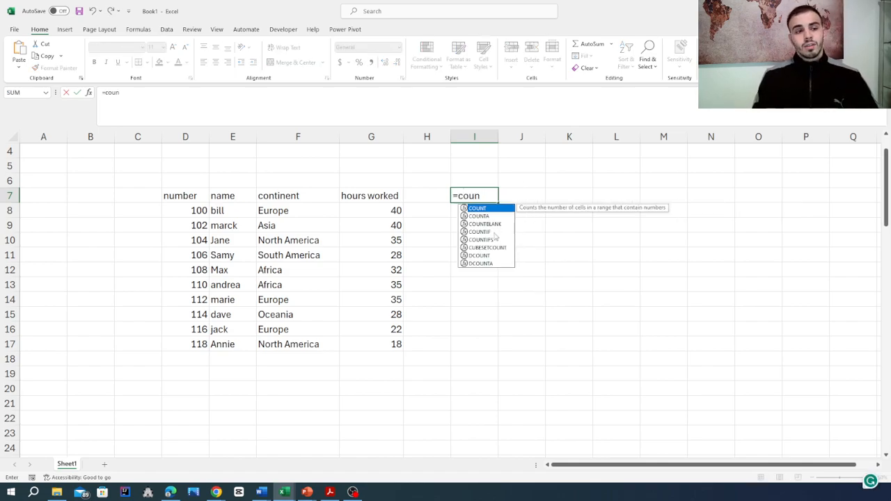
pyautogui.doubleClick(497, 231)
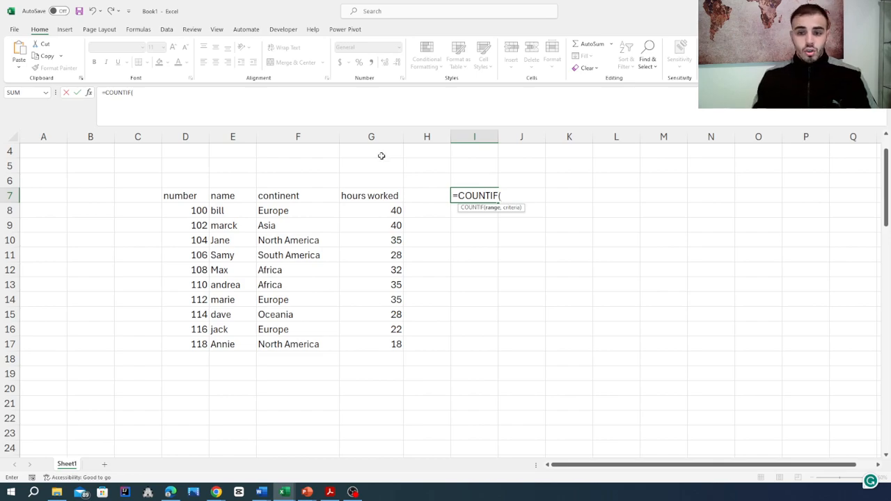
pyautogui.click(184, 214)
pyautogui.moveTo(183, 217); pyautogui.dragTo(192, 346)
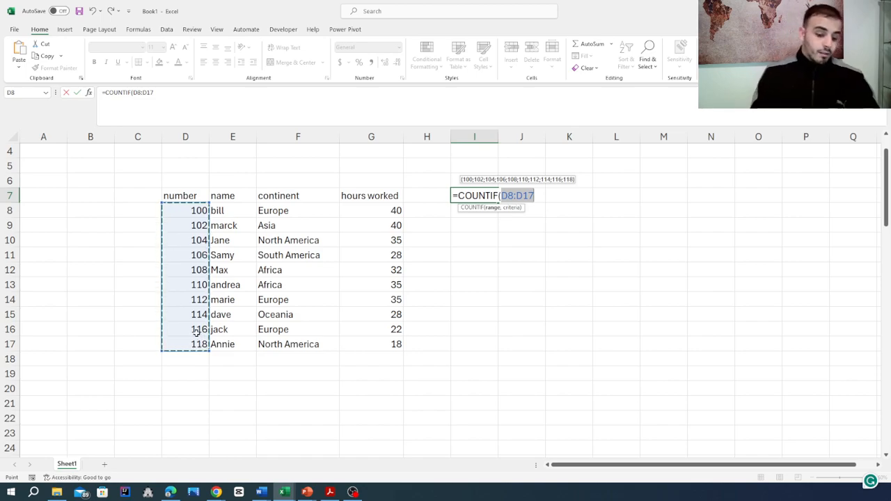
pyautogui.write(',')
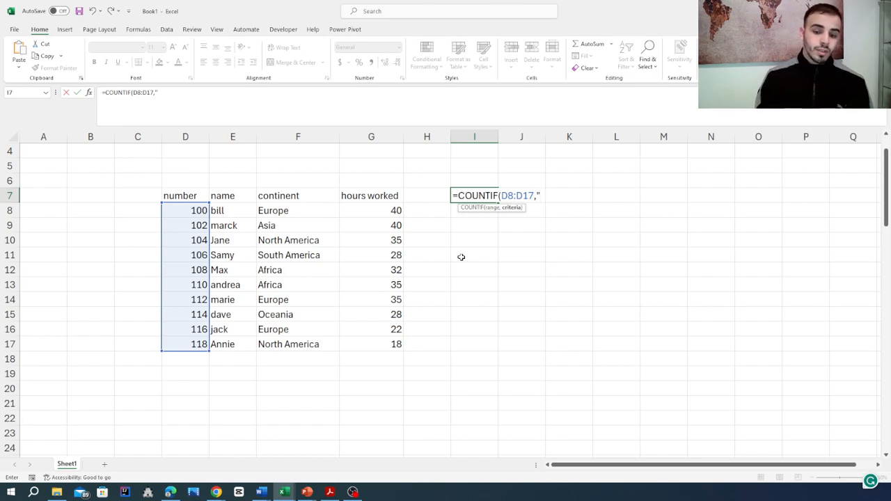
pyautogui.write('>105"')
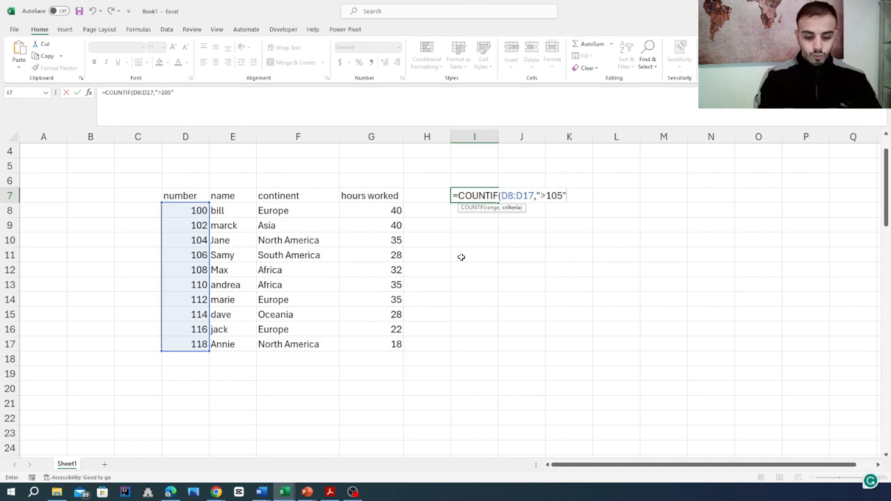
pyautogui.write(')')
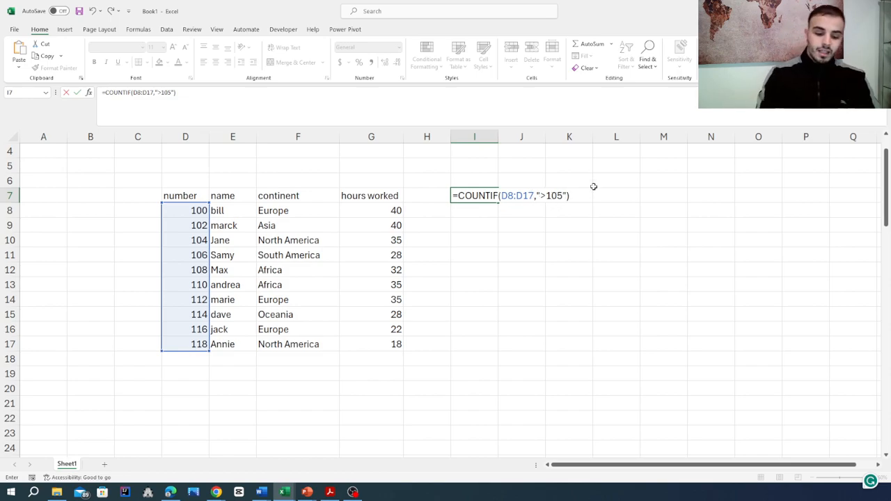
pyautogui.press('Return')
# Inspect the COUNTIF formula in I7, examining its range and quoted criterion, and close it without changes
pyautogui.click(486, 195)
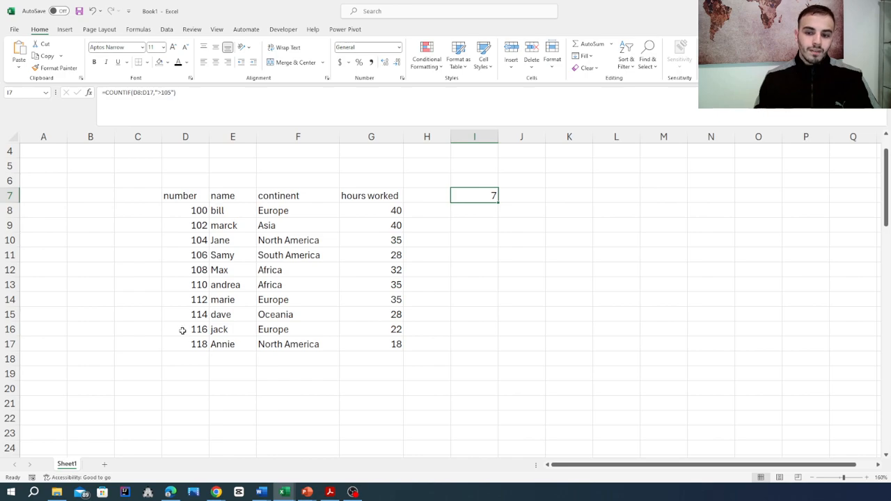
pyautogui.click(522, 240)
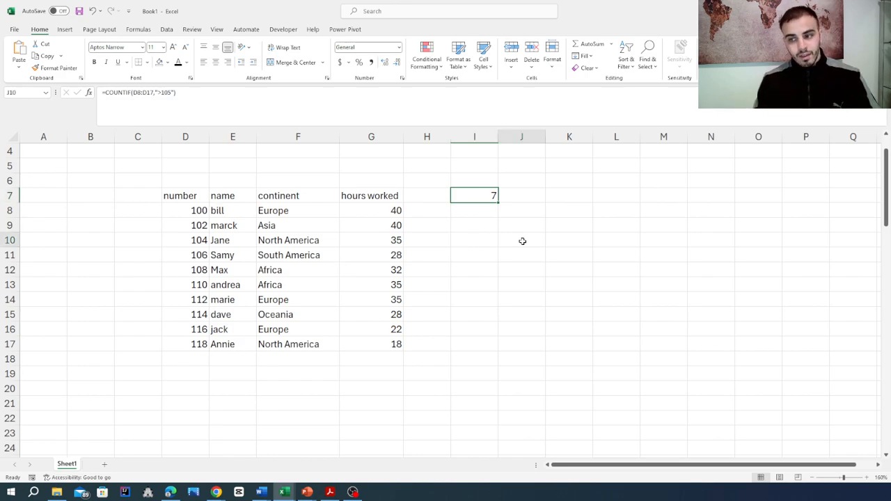
pyautogui.click(481, 194)
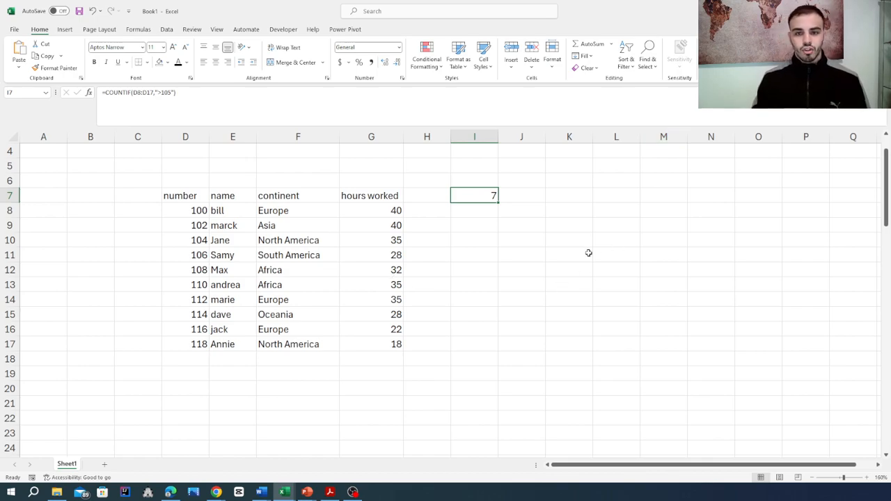
pyautogui.doubleClick(478, 194)
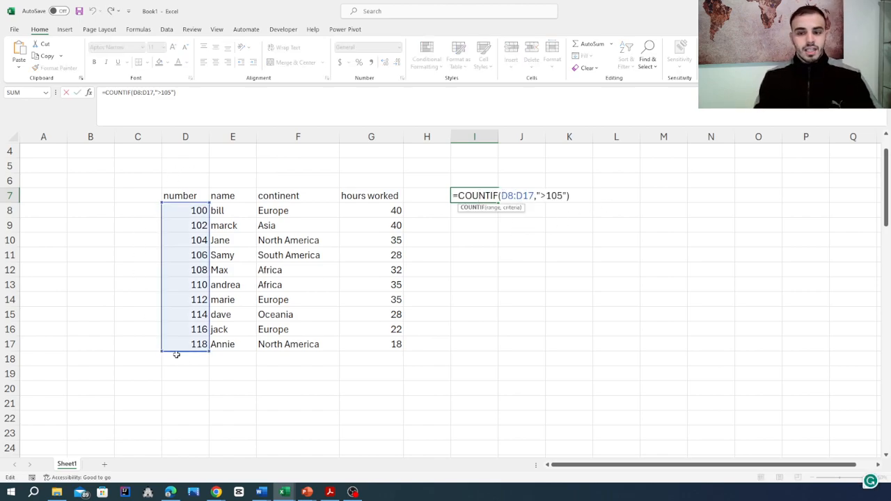
pyautogui.click(539, 192)
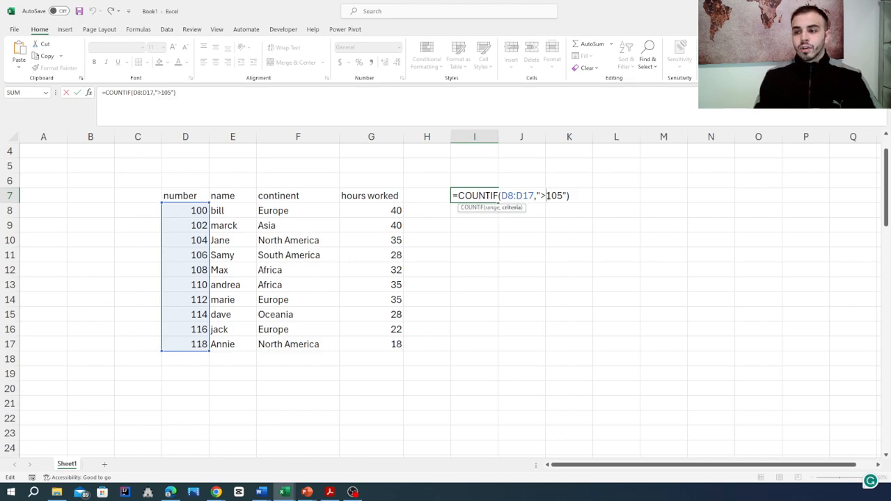
pyautogui.moveTo(539, 189); pyautogui.dragTo(565, 195)
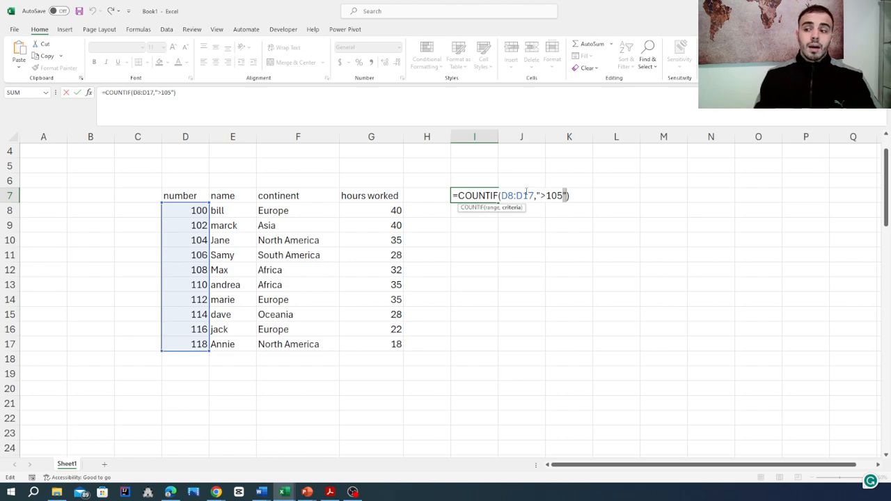
pyautogui.click(547, 194)
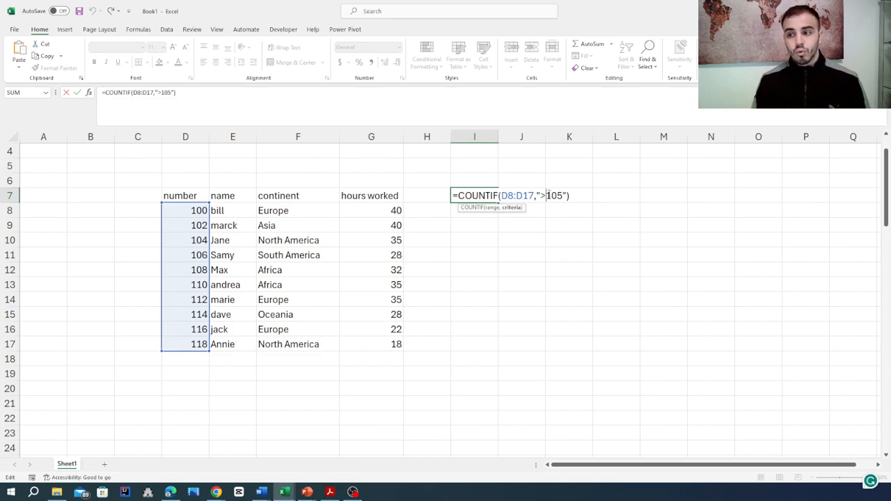
pyautogui.press('Return')
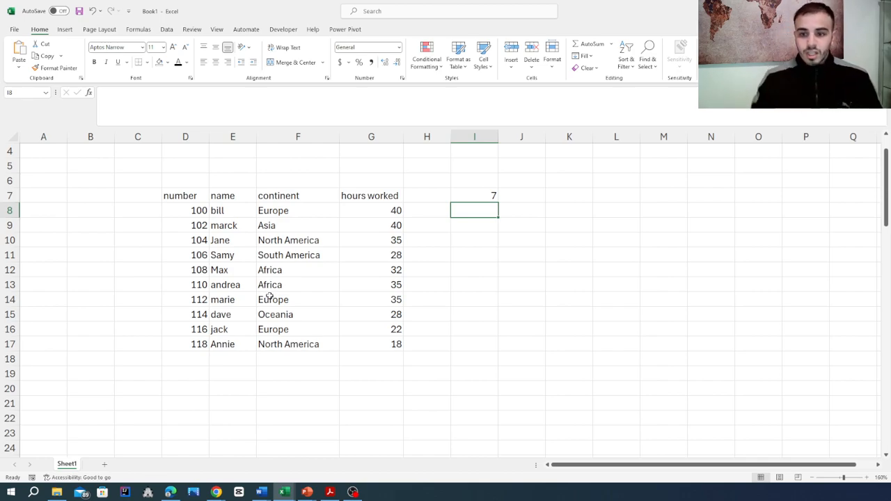
# Enter a COUNTIF formula in I8 that counts the cells in F8:F17 matching "Africa"
pyautogui.write('=c')
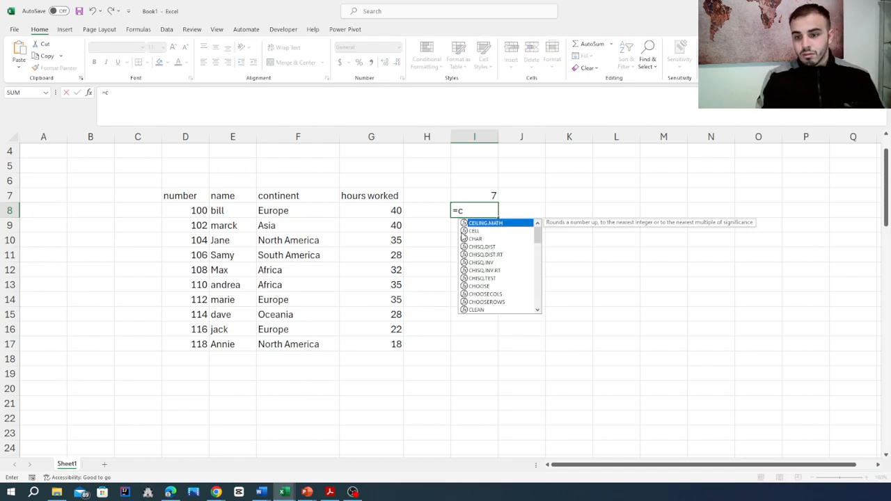
pyautogui.write('on')
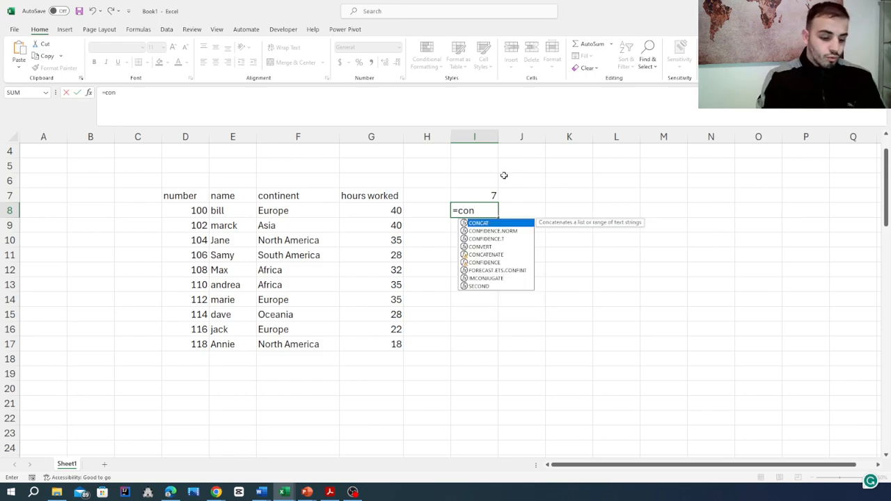
pyautogui.press('BackSpace')
pyautogui.write('unt')
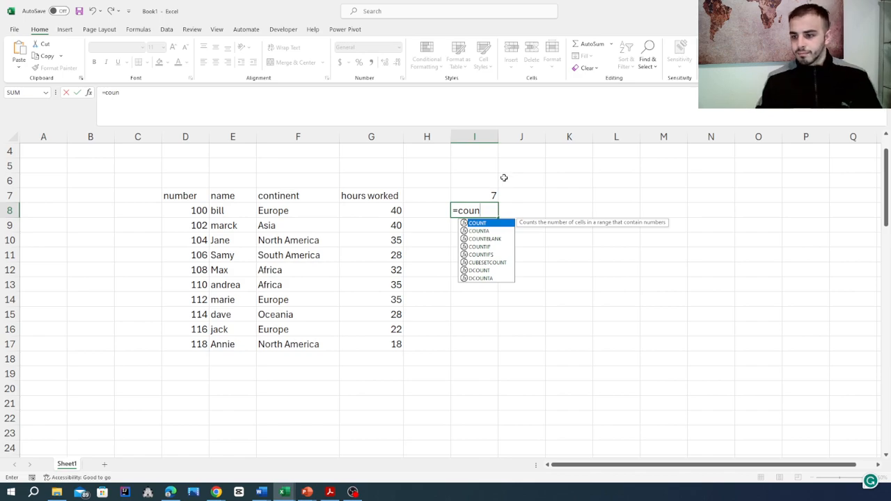
pyautogui.doubleClick(493, 244)
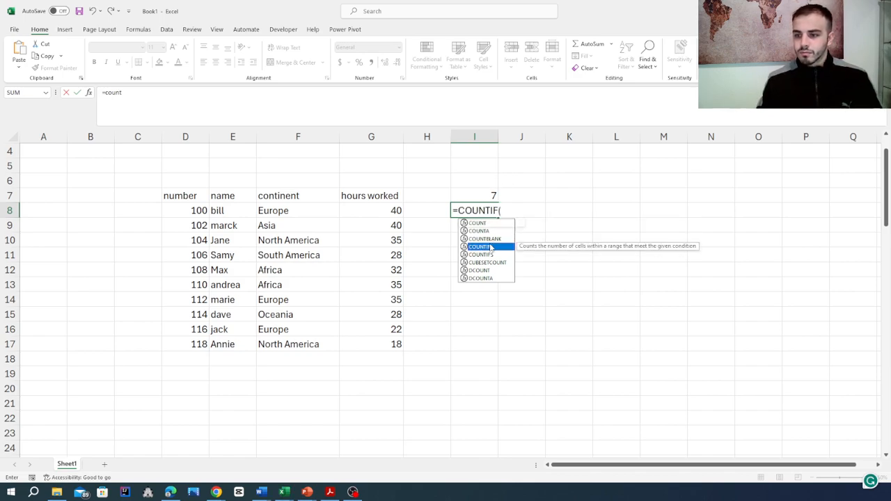
pyautogui.click(299, 210)
pyautogui.moveTo(296, 269); pyautogui.dragTo(296, 346)
pyautogui.write(',')
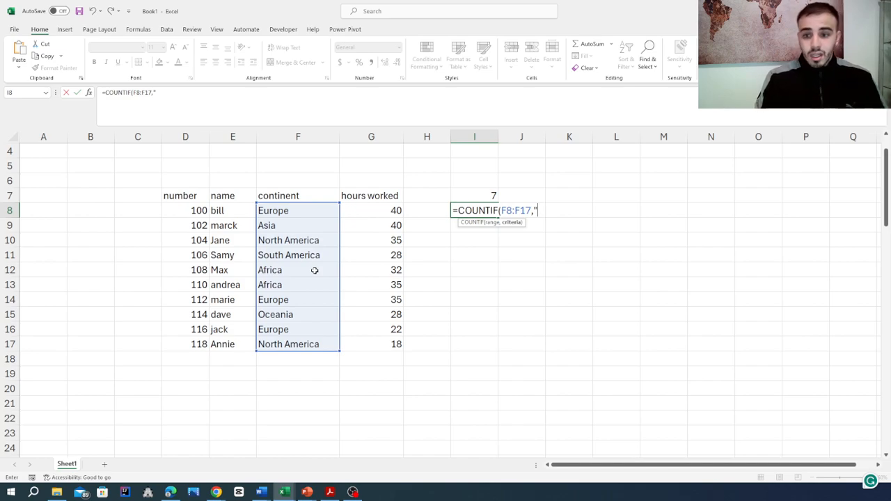
pyautogui.write('Africa')
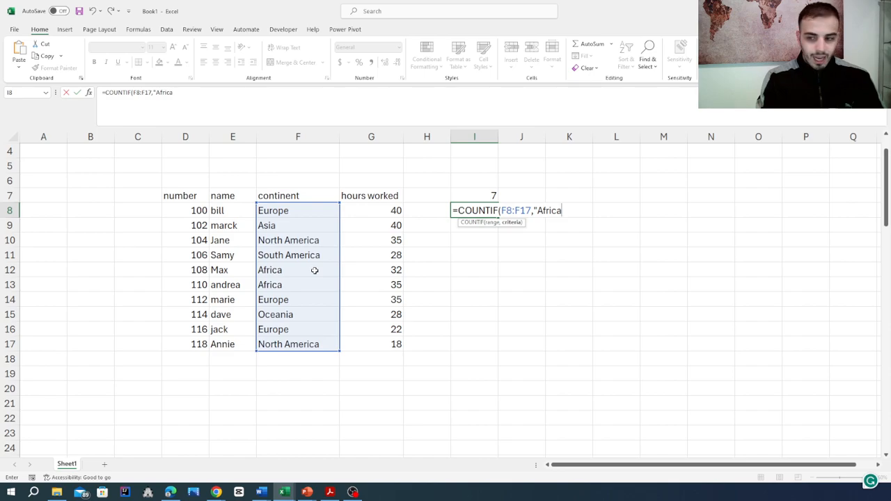
pyautogui.write('")')
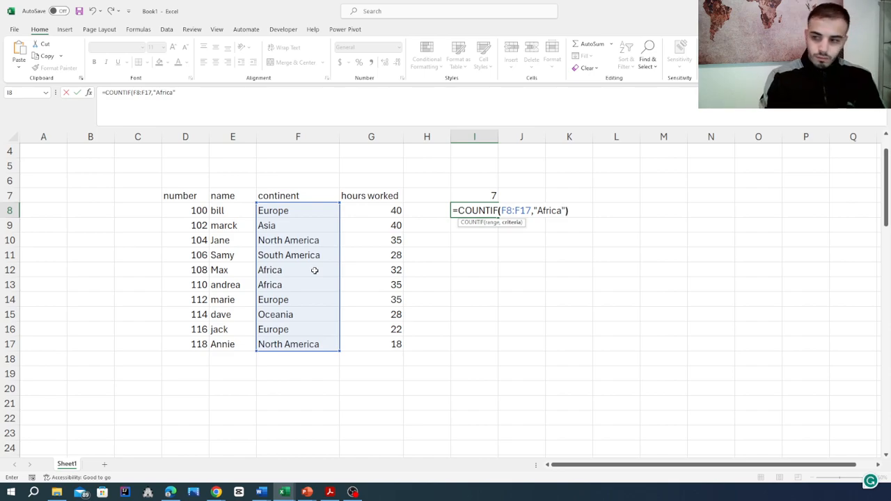
pyautogui.press('Return')
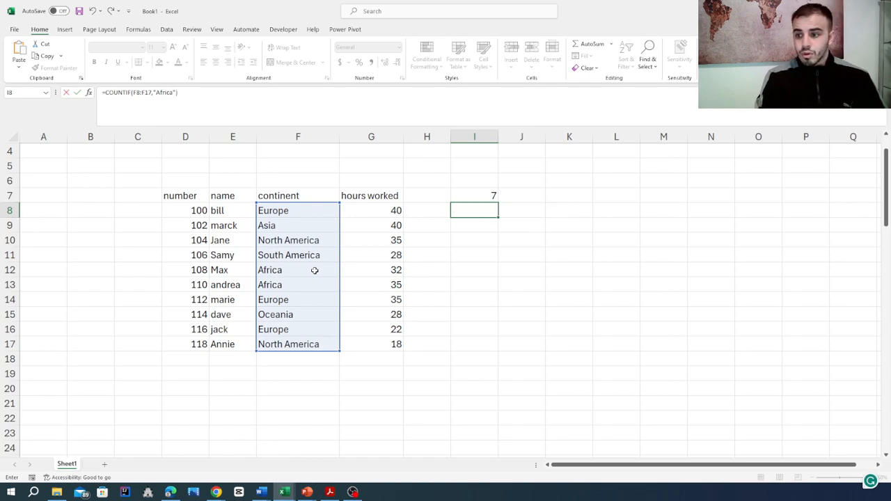
# Inspect the range and text criterion of the COUNTIF formula in I8, leaving it as is
pyautogui.click(484, 207)
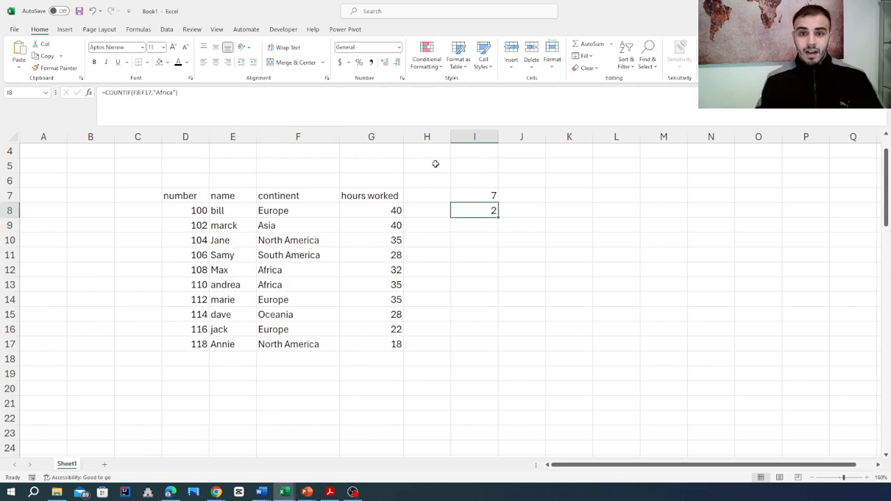
pyautogui.doubleClick(487, 210)
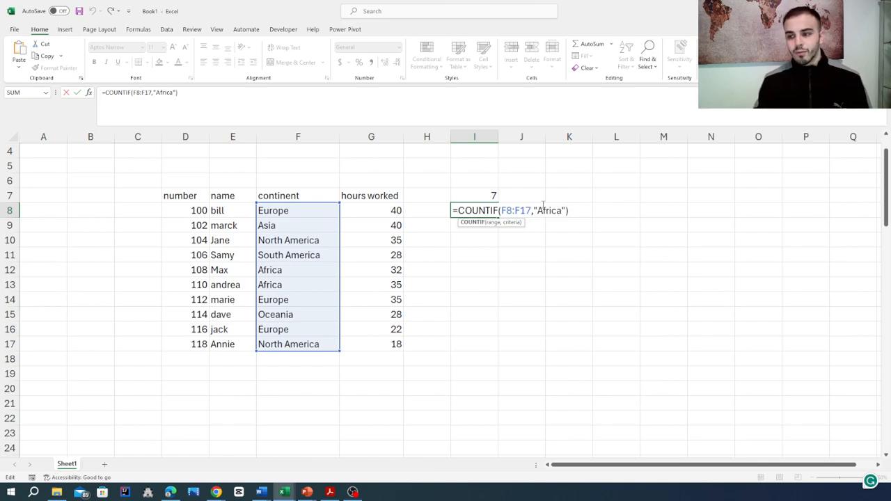
pyautogui.press('Return')
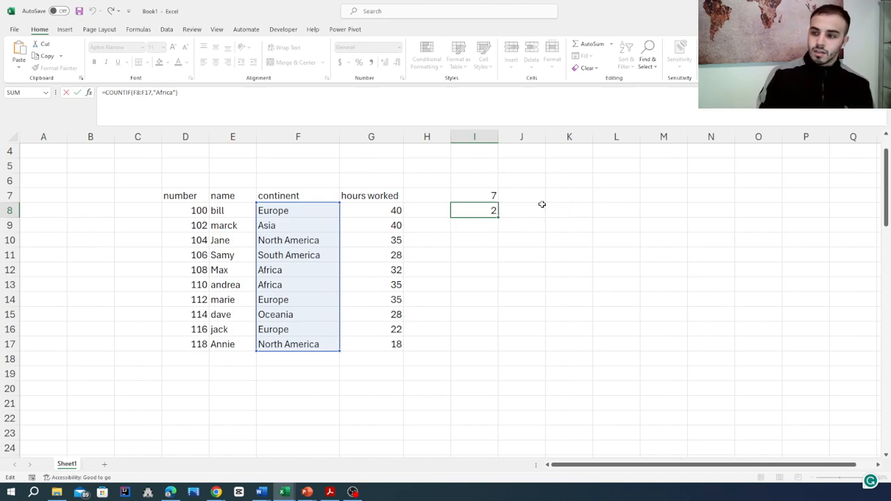
pyautogui.click(485, 209)
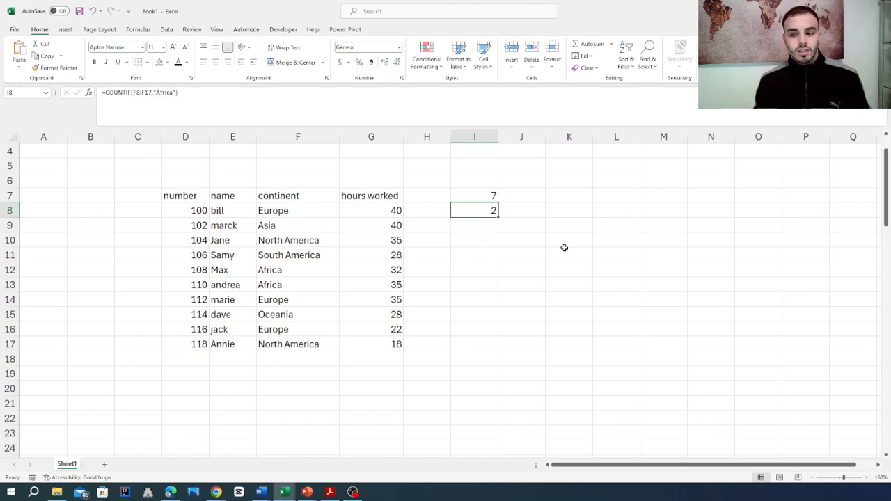
# Label cell K6 as "crit1"
pyautogui.click(487, 255)
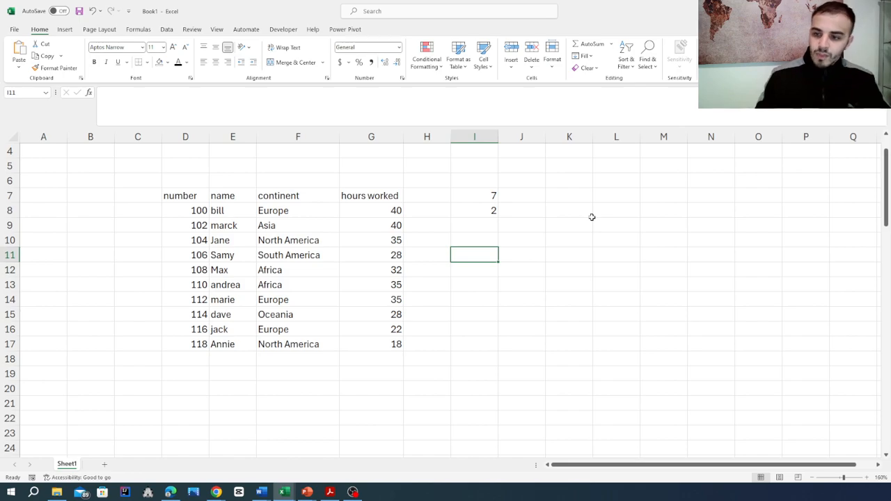
pyautogui.click(573, 182)
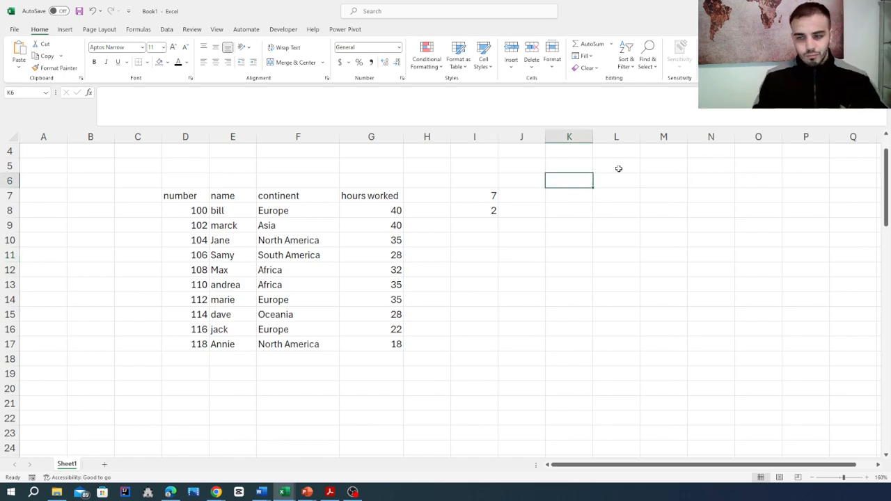
pyautogui.write('cr')
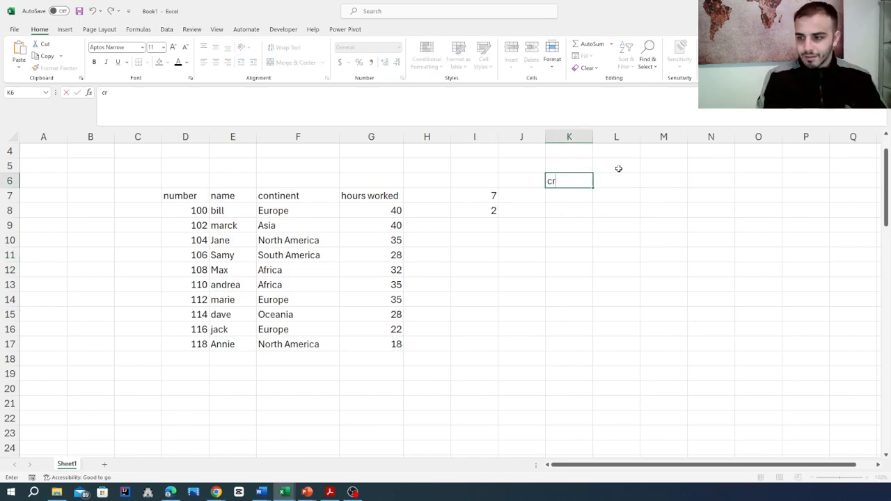
pyautogui.write('it1 1')
pyautogui.press('Tab')
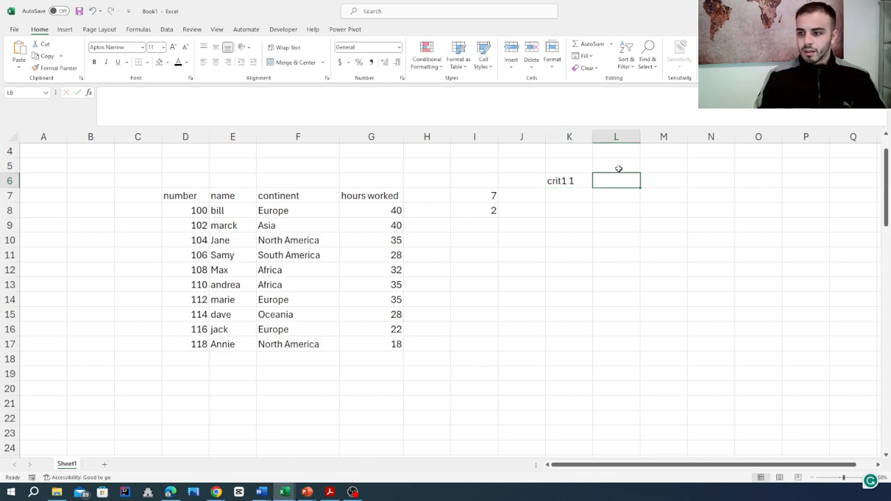
pyautogui.click(561, 181)
pyautogui.click(161, 96)
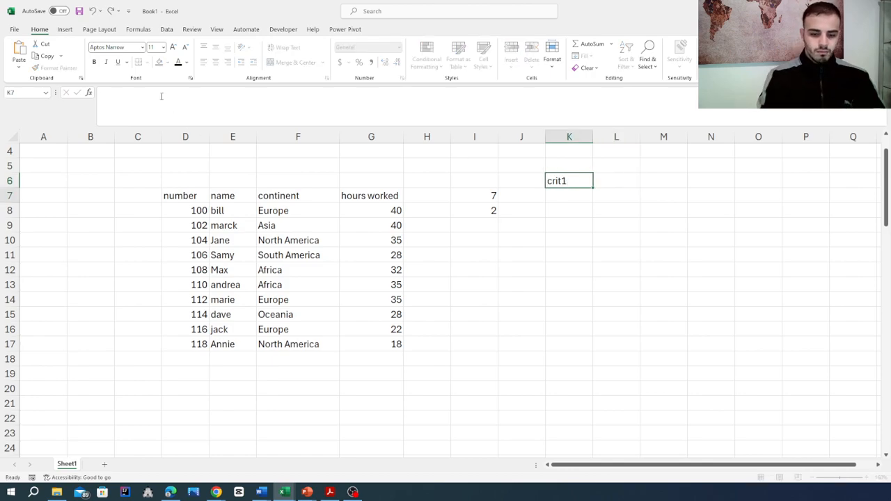
# Enter the criterion ">105" in cell K7 under the crit1 label
pyautogui.press('Return')
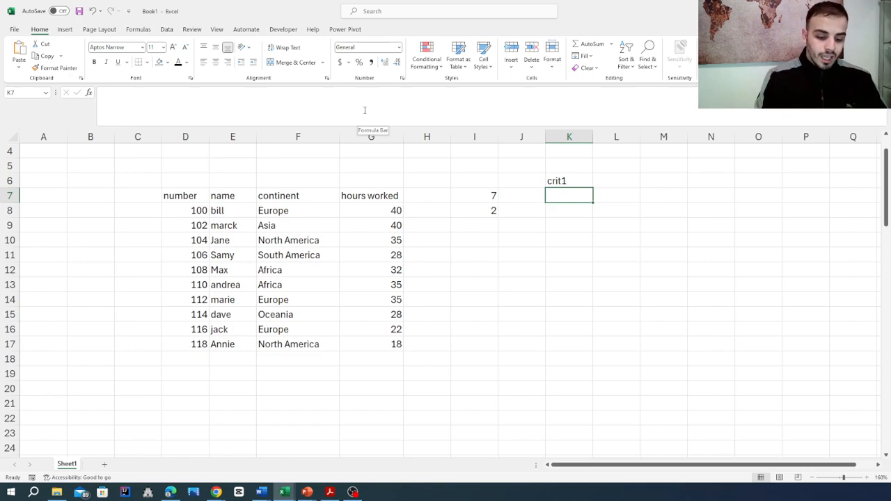
pyautogui.write('>')
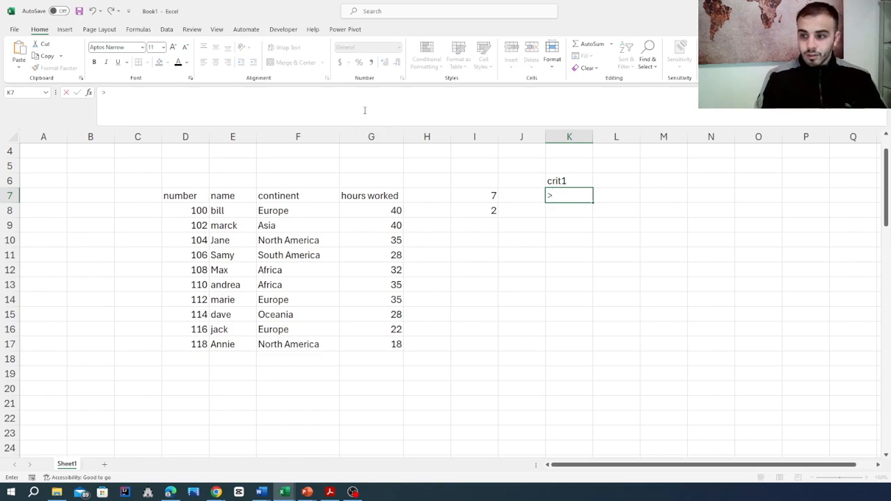
pyautogui.write('105')
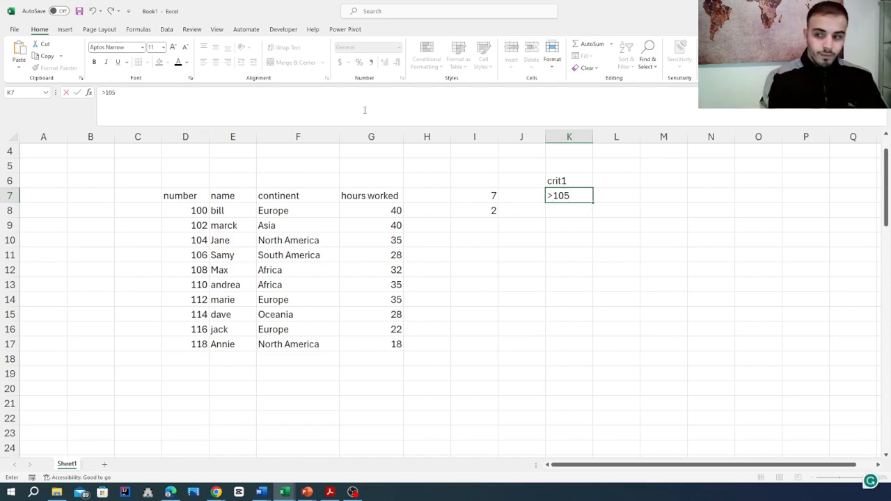
pyautogui.press('Tab')
# Label cell L6 as "crit2" and enter the criterion "Europe" in L7 below it
pyautogui.click(609, 178)
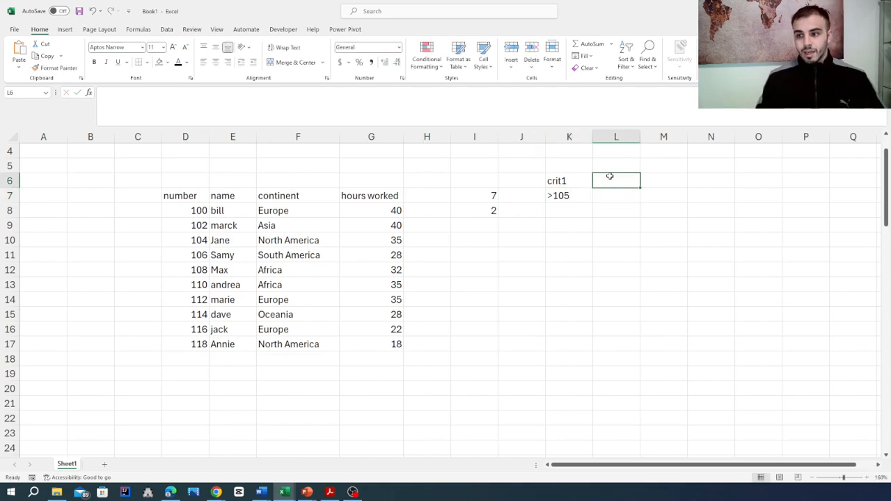
pyautogui.write('cri')
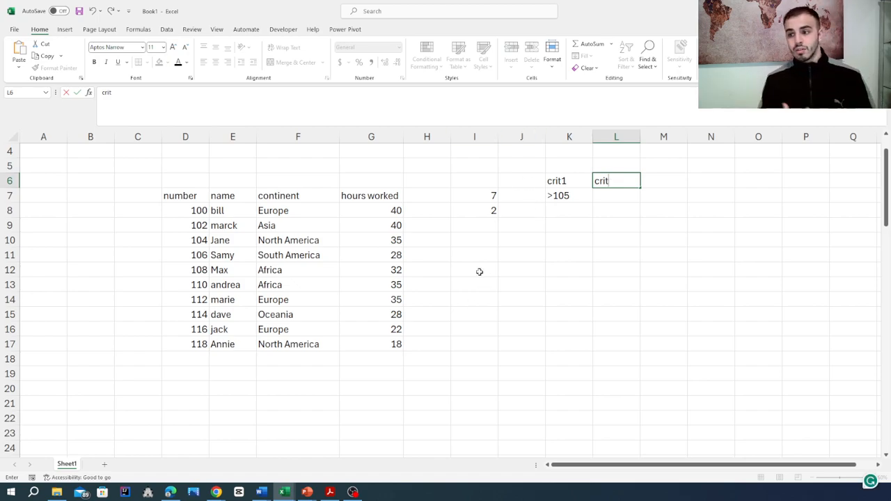
pyautogui.write('t')
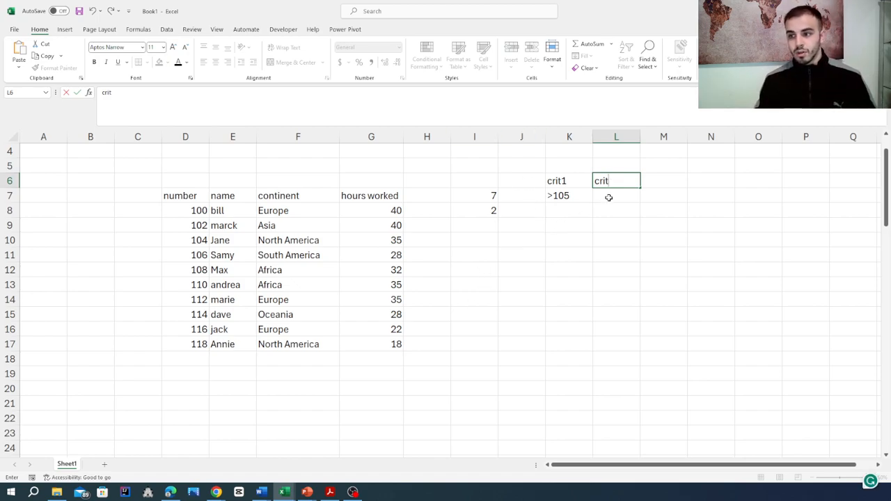
pyautogui.write('2')
pyautogui.press('Return')
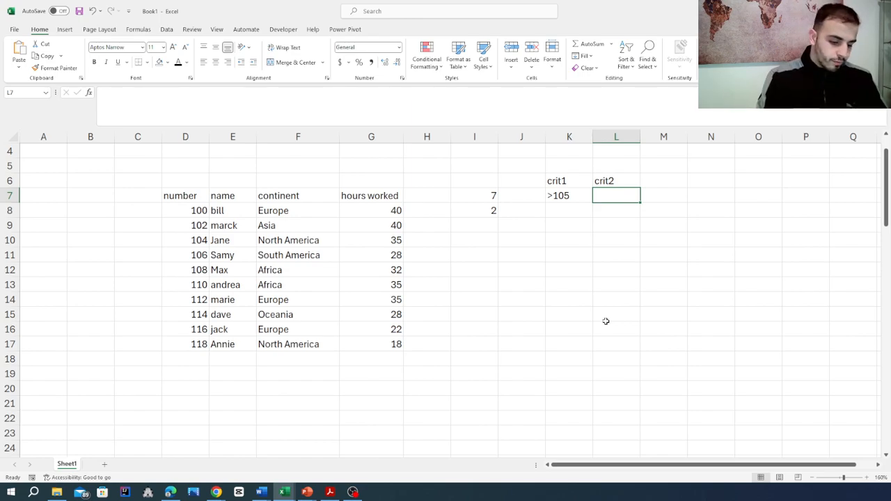
pyautogui.write('Europe')
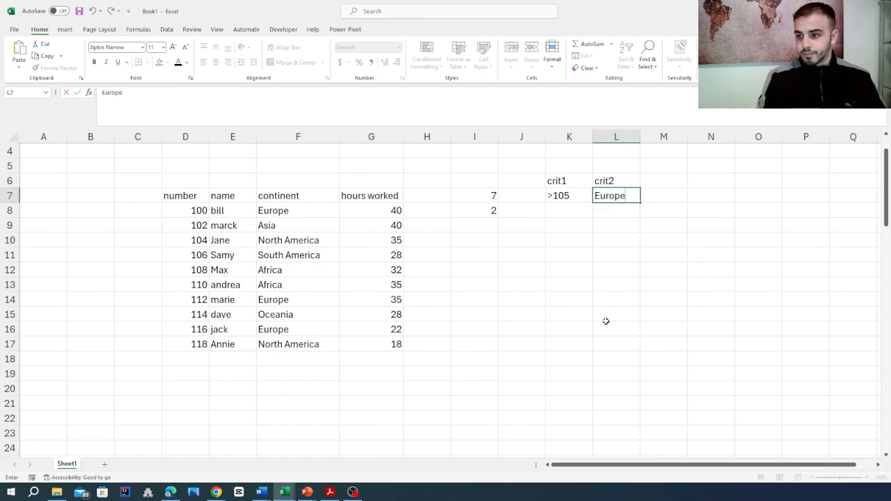
# Label cell M6 as "crit3" and enter the criterion ">30h" in M7 below it
pyautogui.click(654, 181)
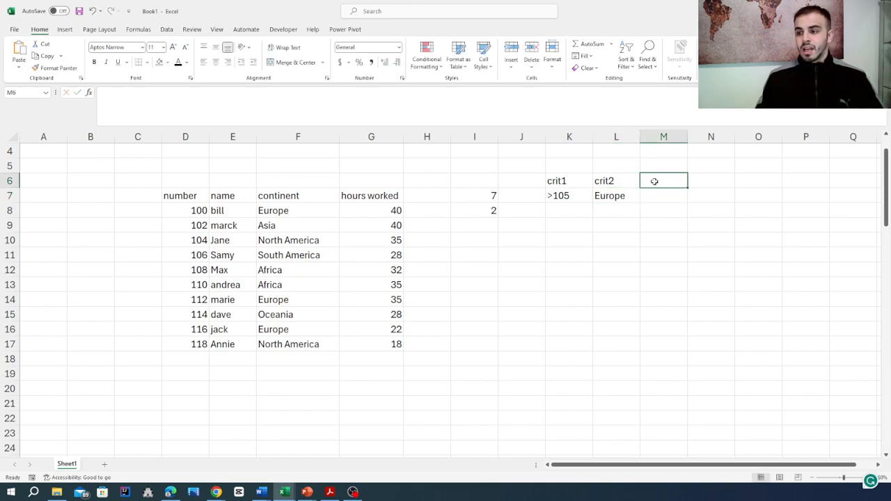
pyautogui.write('crit')
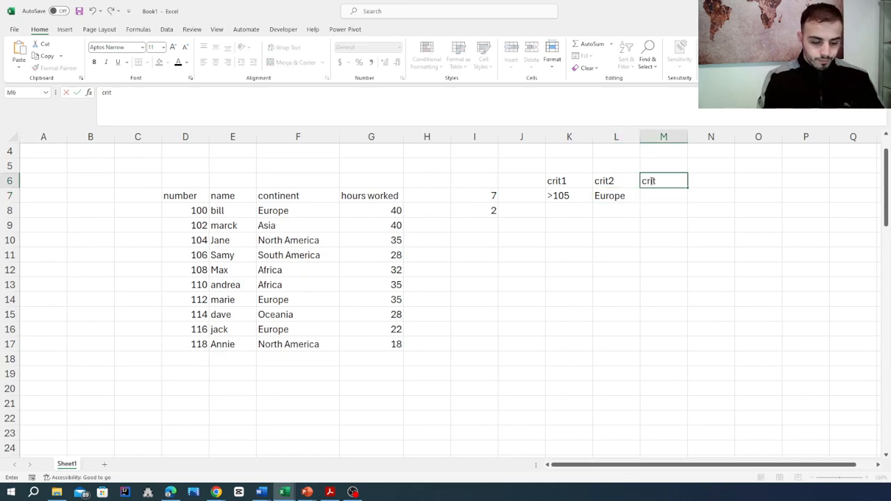
pyautogui.write('3')
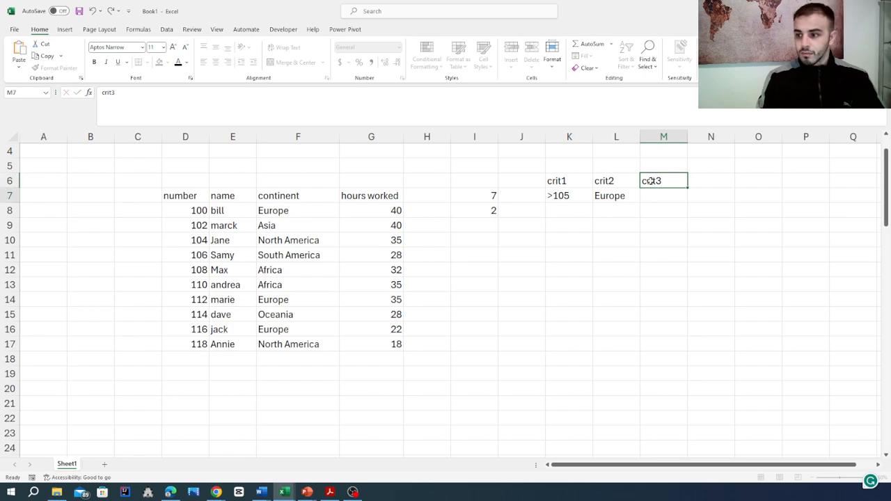
pyautogui.press('Return')
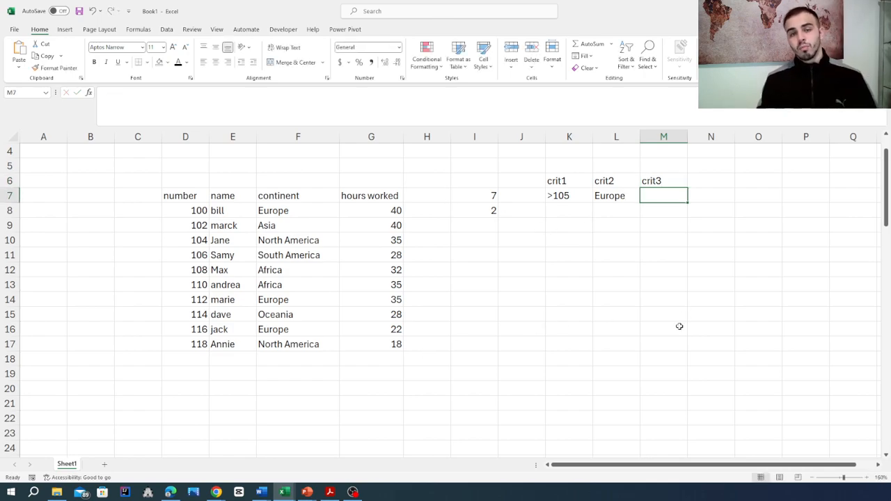
pyautogui.write('>')
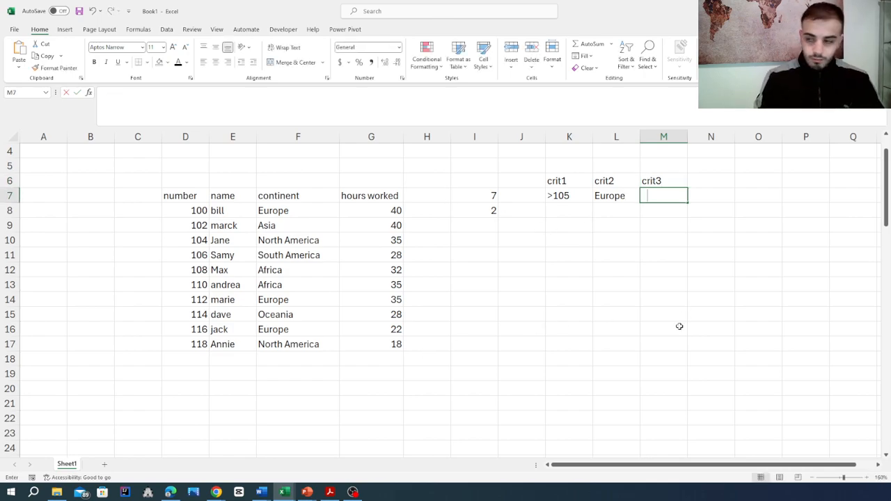
pyautogui.write('30')
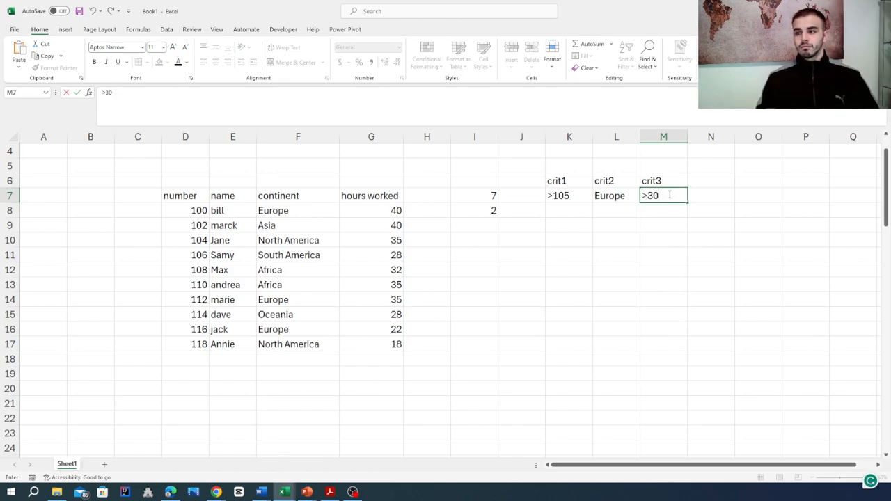
pyautogui.write('h')
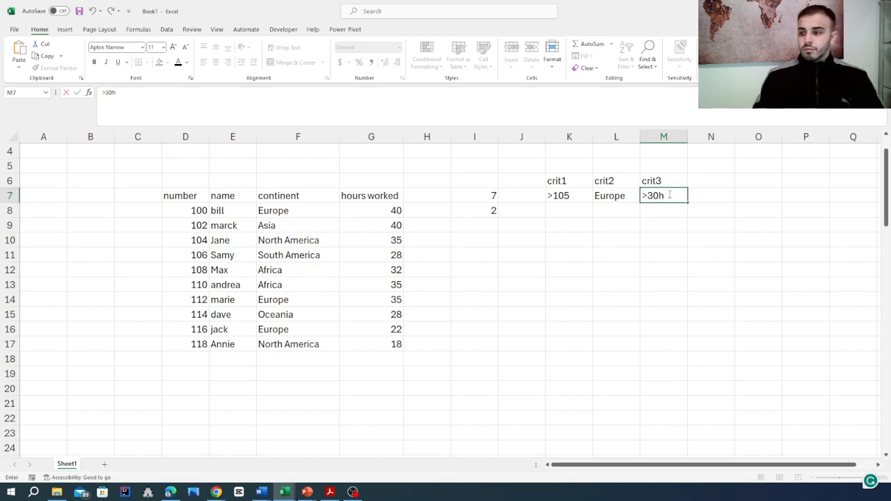
pyautogui.click(662, 238)
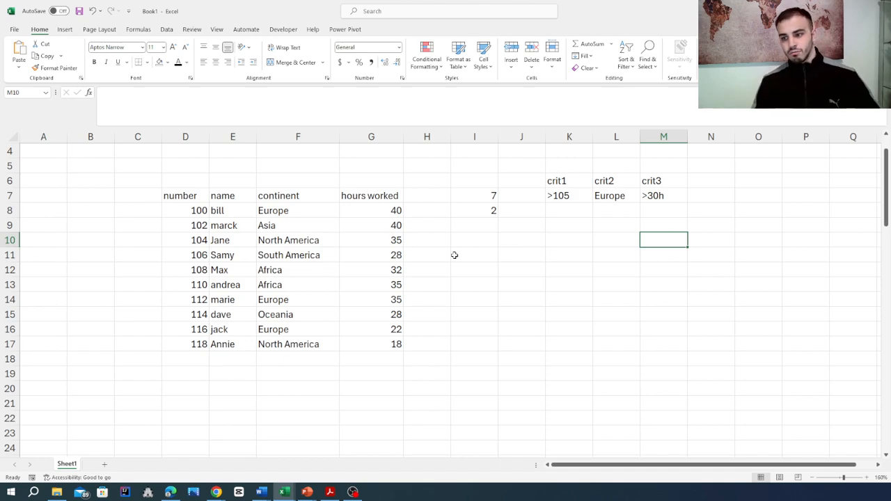
# Start a COUNTIFS formula in cell J11
pyautogui.click(517, 260)
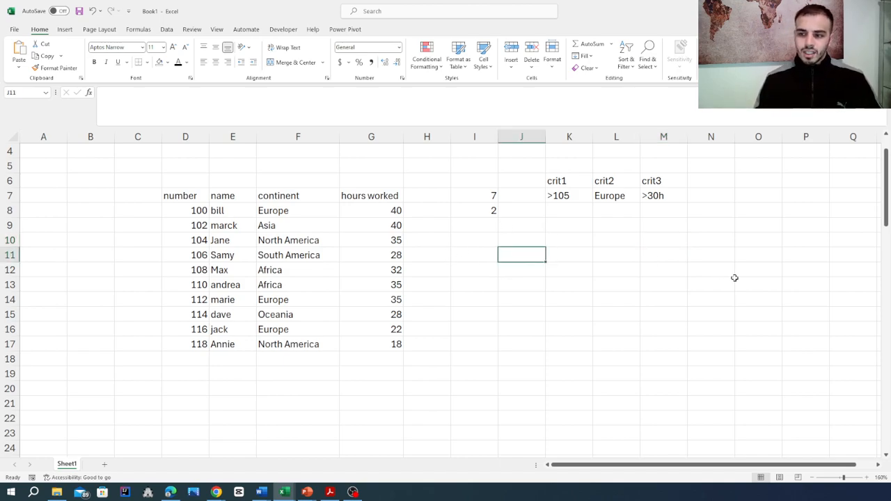
pyautogui.write('count')
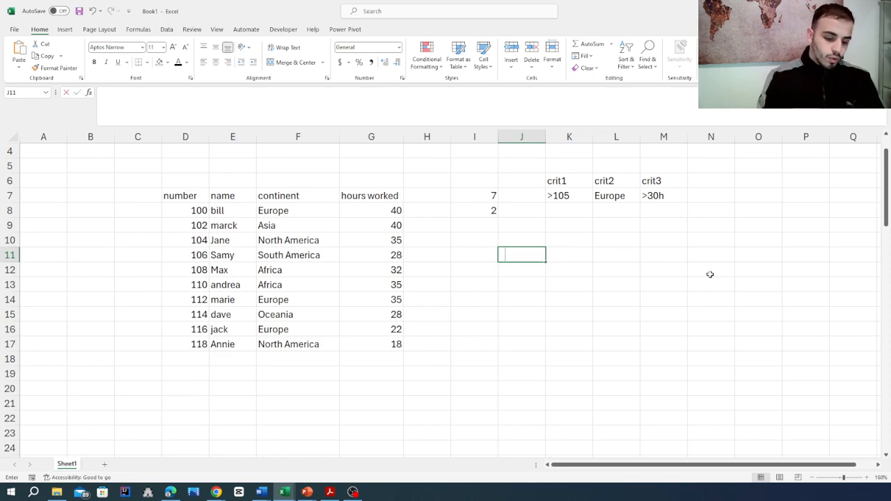
pyautogui.write('if')
pyautogui.press('BackSpace')
pyautogui.press('BackSpace')
pyautogui.press('BackSpace')
pyautogui.press('BackSpace')
pyautogui.press('BackSpace')
pyautogui.press('BackSpace')
pyautogui.write('=count')
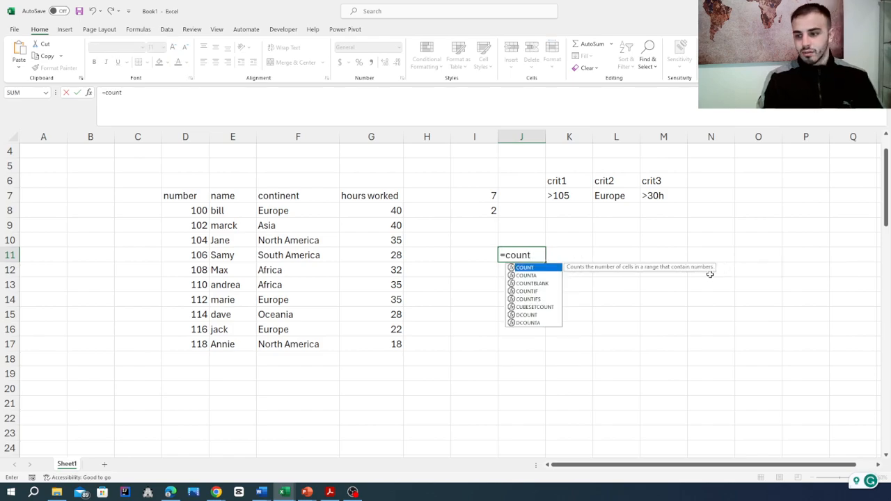
pyautogui.doubleClick(540, 299)
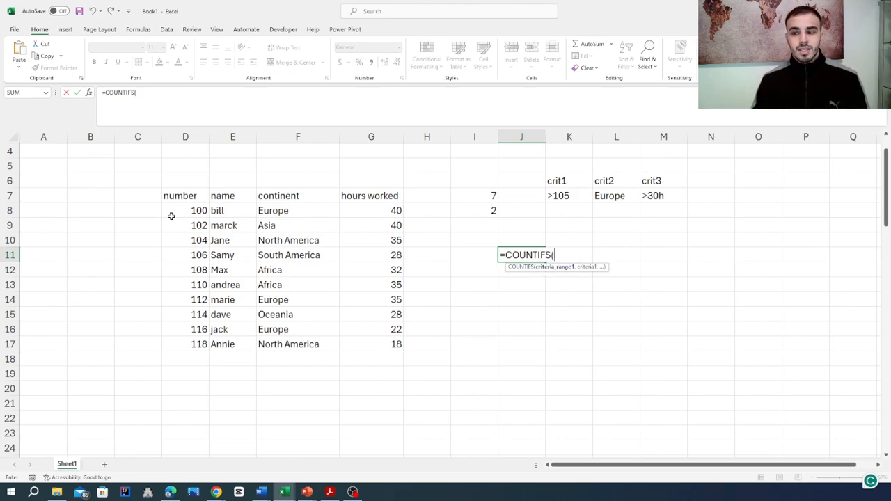
# Give the COUNTIFS formula D8:D17 as its first criteria range, with ">105" as the quoted criterion
pyautogui.moveTo(174, 213); pyautogui.dragTo(195, 344)
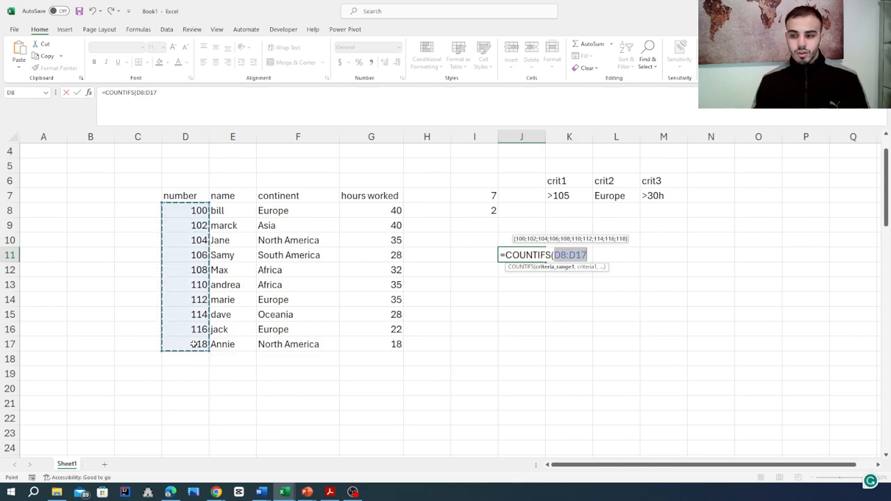
pyautogui.write(',')
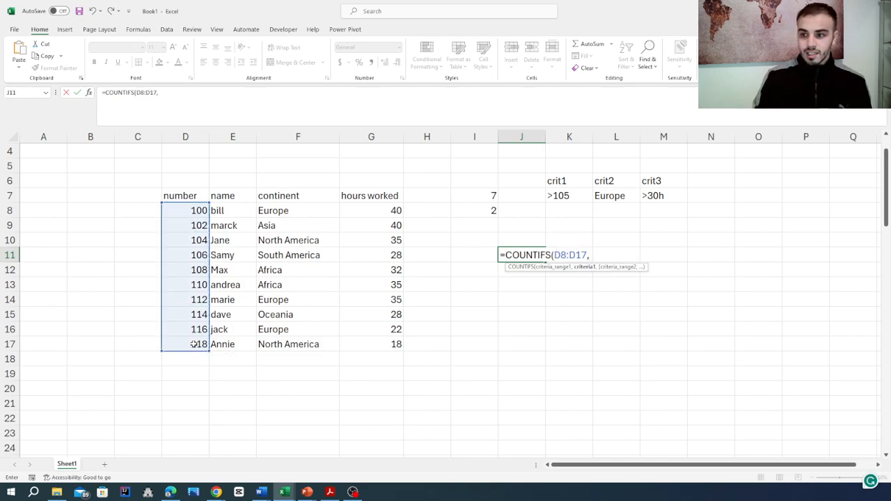
pyautogui.write('"')
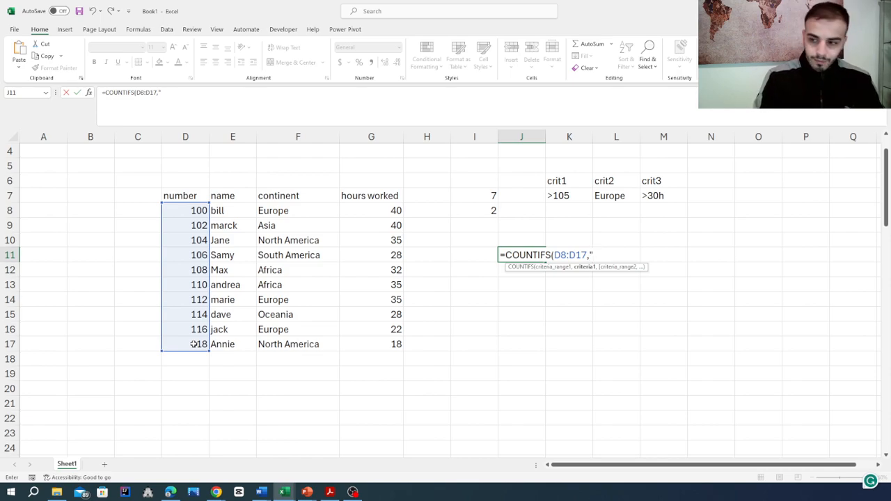
pyautogui.write('> 105')
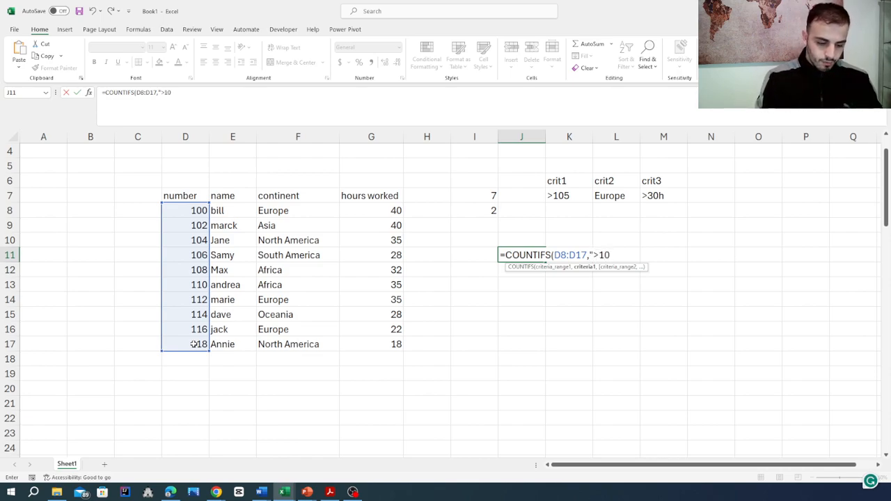
pyautogui.write('"')
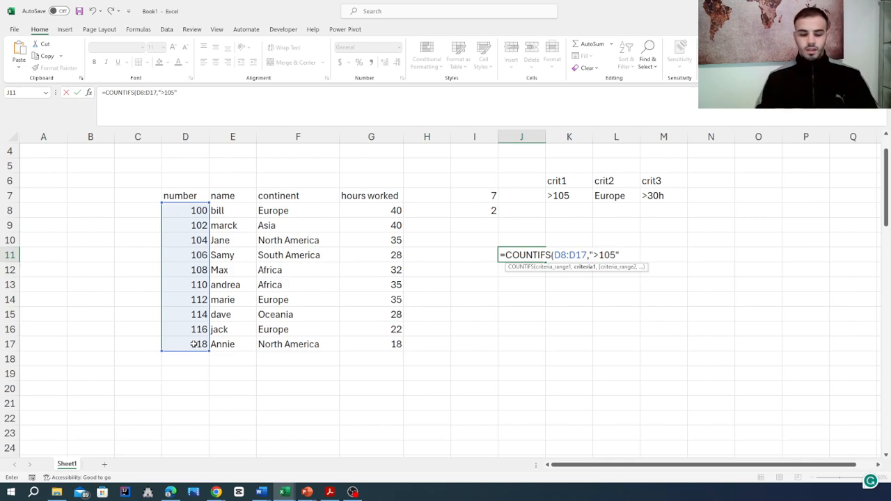
pyautogui.write(',')
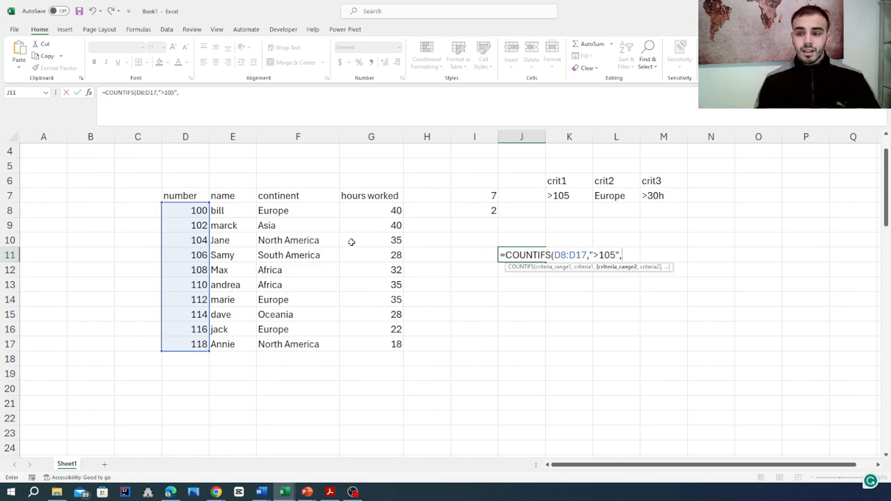
# Add F8:F17 as the second criteria range of the COUNTIFS formula, with "Europe" as the quoted criterion
pyautogui.moveTo(284, 210); pyautogui.dragTo(300, 350)
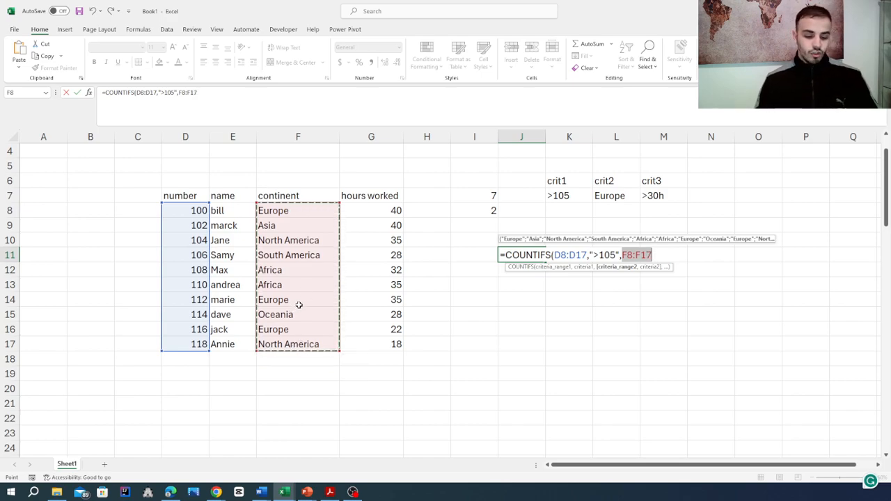
pyautogui.write(',')
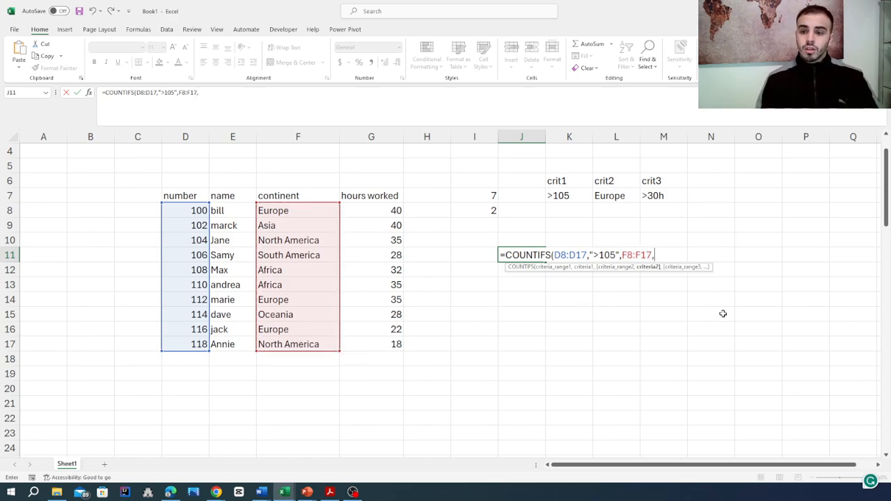
pyautogui.write('"')
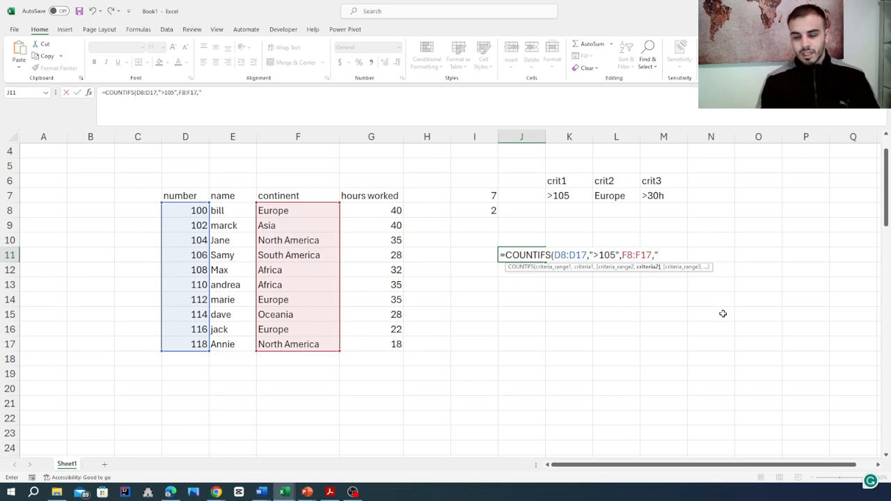
pyautogui.write('Europe')
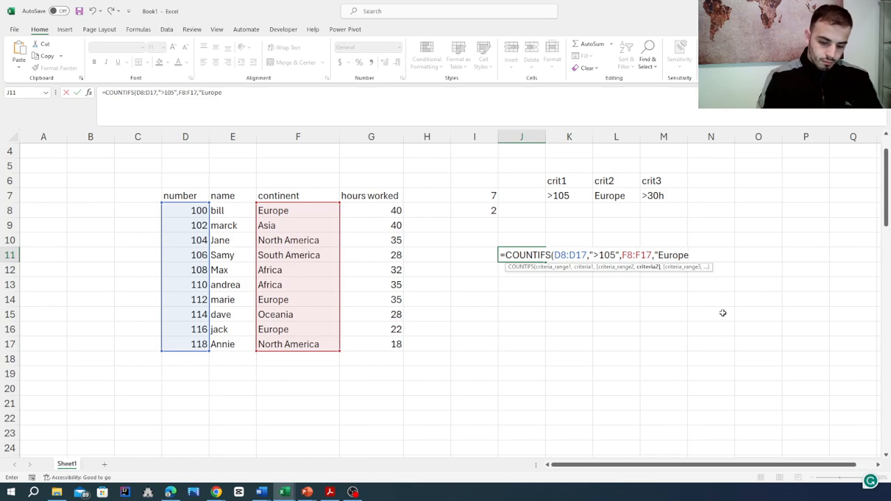
pyautogui.write('",')
# Add G8:G17 as the third criteria range of the COUNTIFS formula and try to enter it with unquoted >30 as the criterion
pyautogui.moveTo(371, 213); pyautogui.dragTo(378, 338)
pyautogui.write(',')
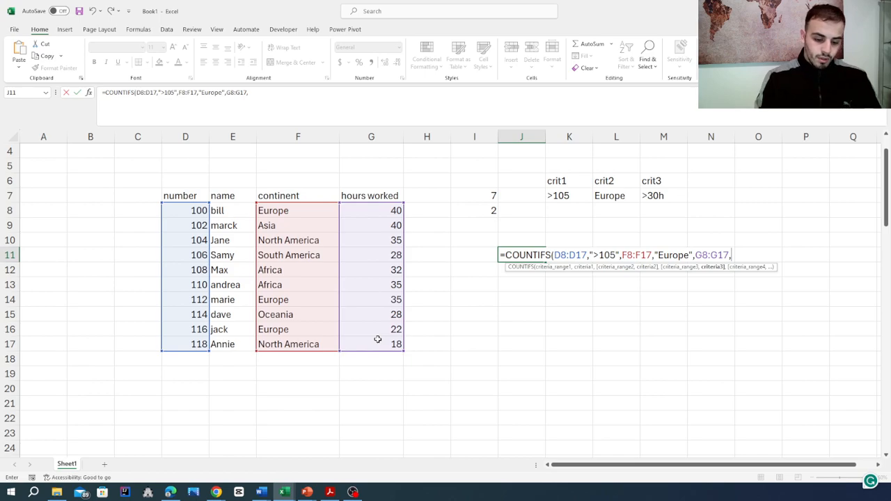
pyautogui.write('>')
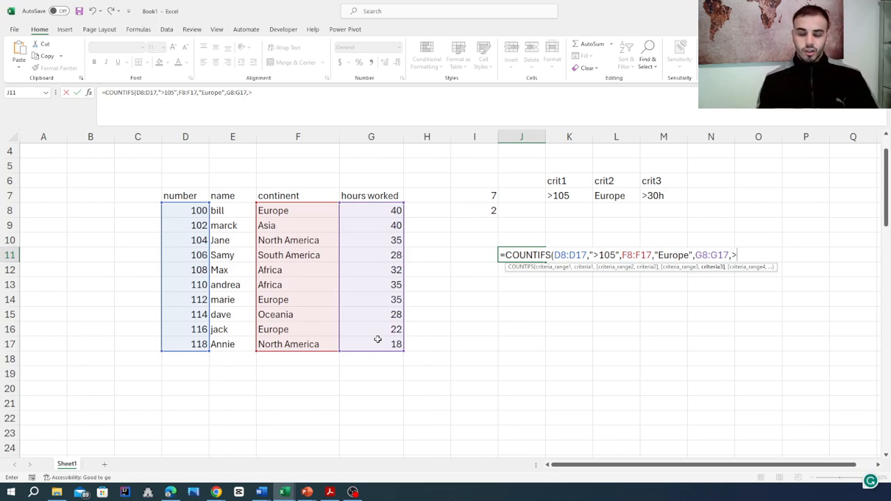
pyautogui.write('30')
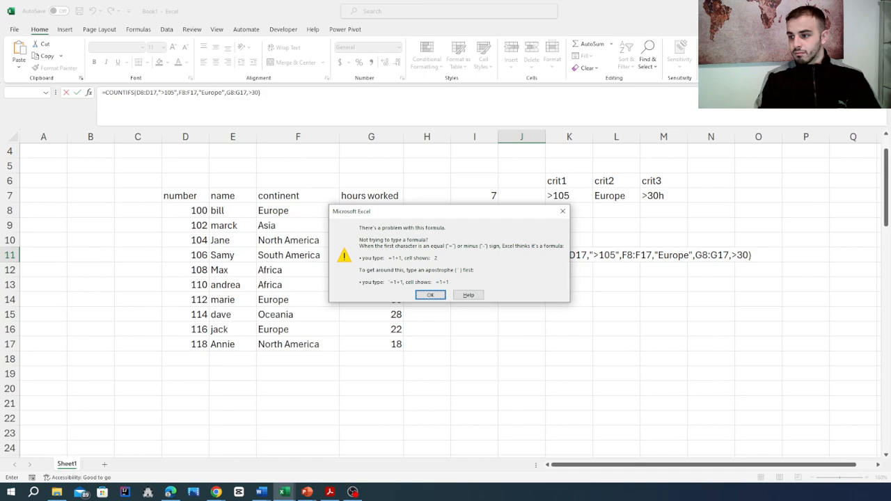
pyautogui.click(562, 211)
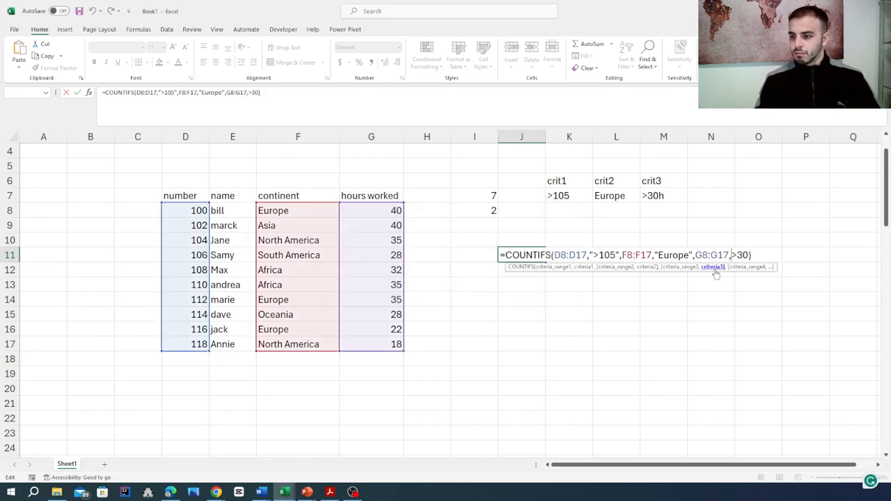
# Enclose the third criterion in quotation marks as ">30" and enter the COUNTIFS formula in J11
pyautogui.write('">30')
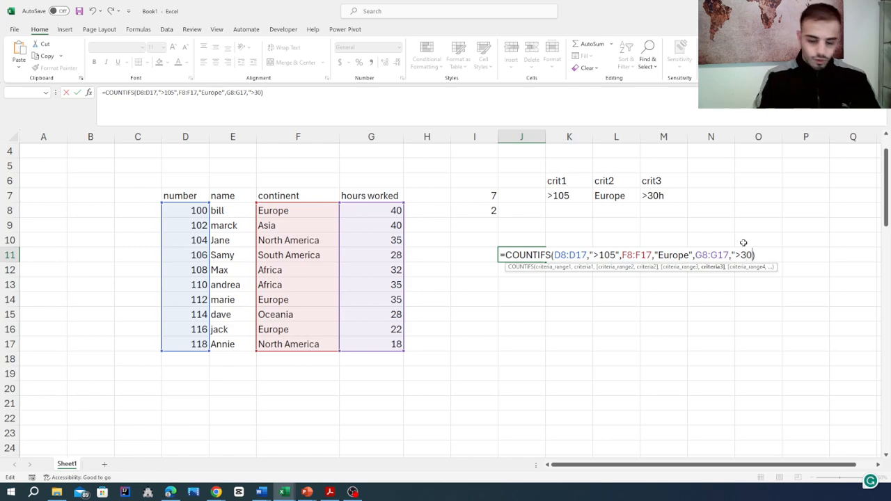
pyautogui.write('"')
pyautogui.hotkey('ctrl', 'Return')
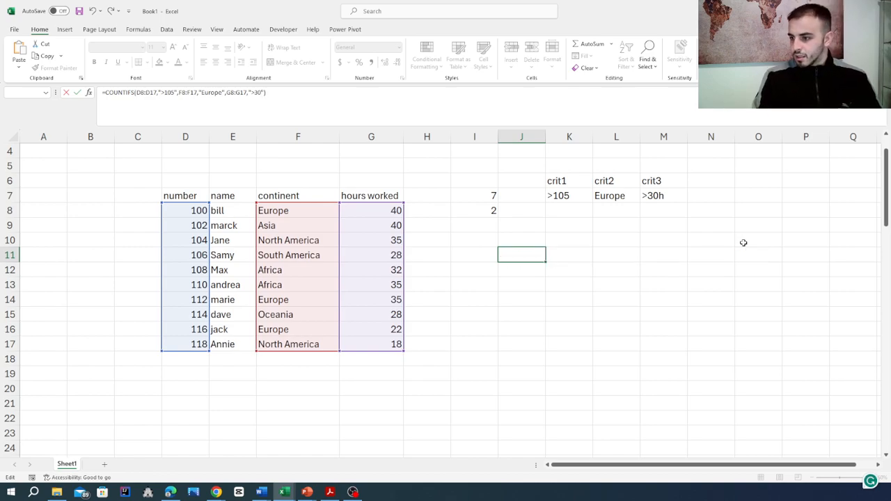
pyautogui.hotkey('ctrl', 'Return')
# Examine the COUNTIFS formula in J11, checking its three highlighted criteria ranges against the employee table
pyautogui.click(293, 93)
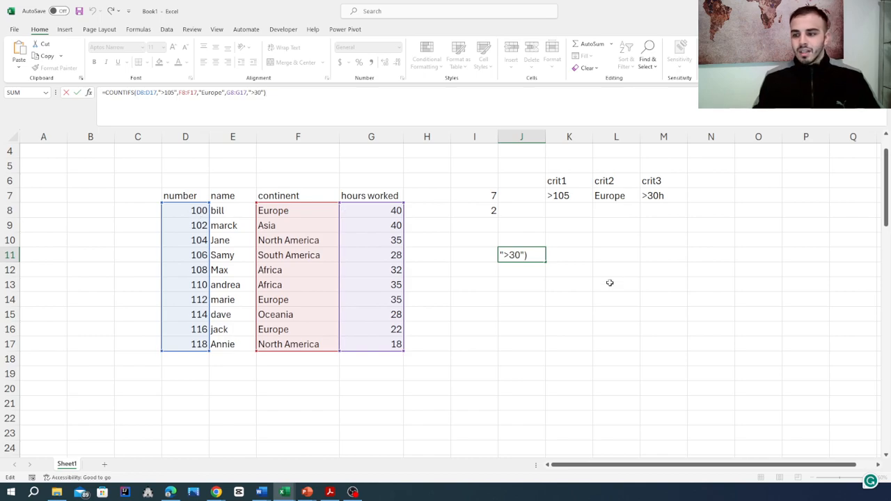
pyautogui.press('Return')
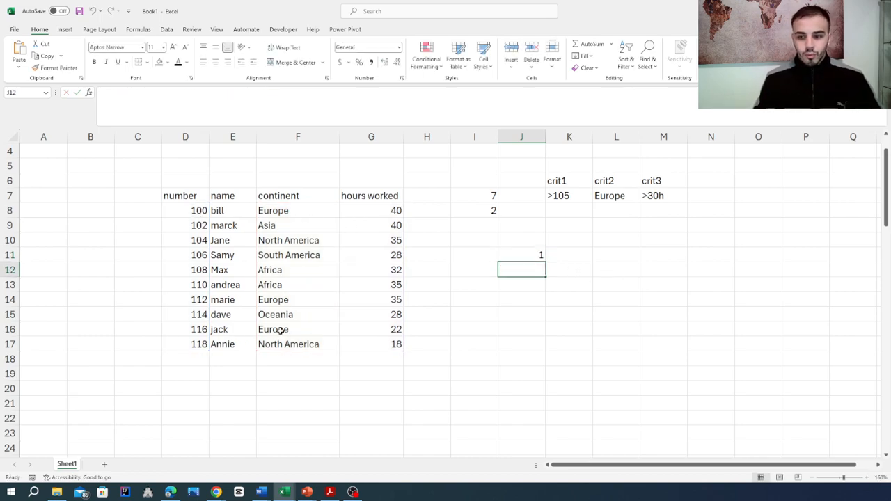
pyautogui.click(537, 257)
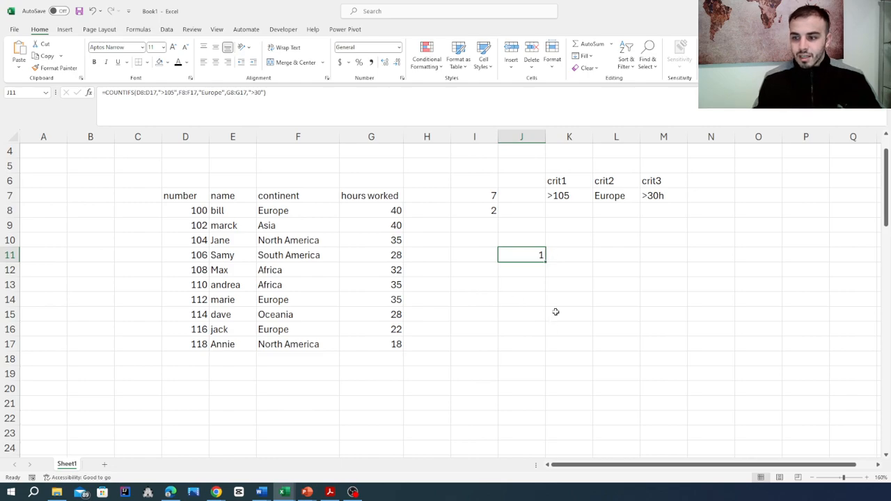
pyautogui.click(299, 99)
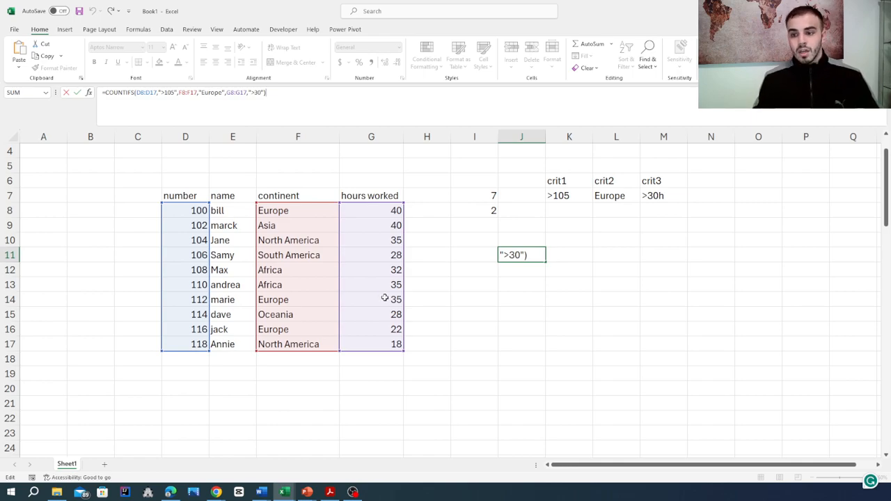
pyautogui.press('Return')
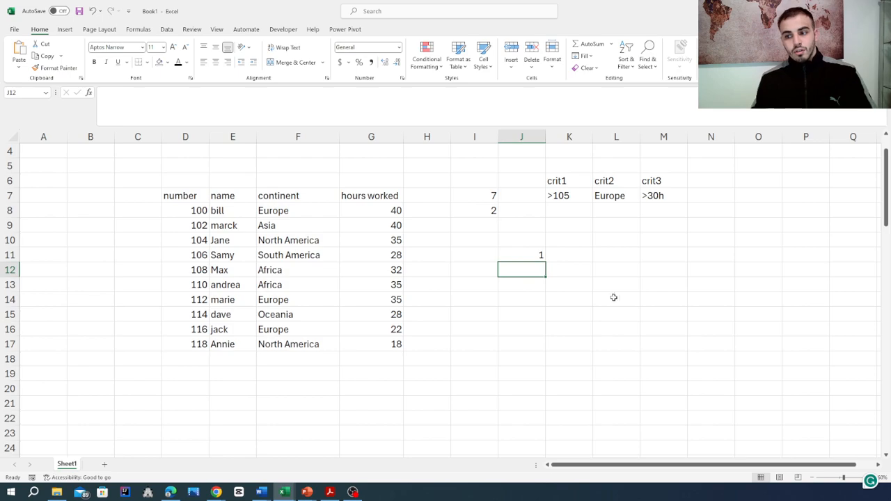
pyautogui.click(521, 246)
pyautogui.click(521, 256)
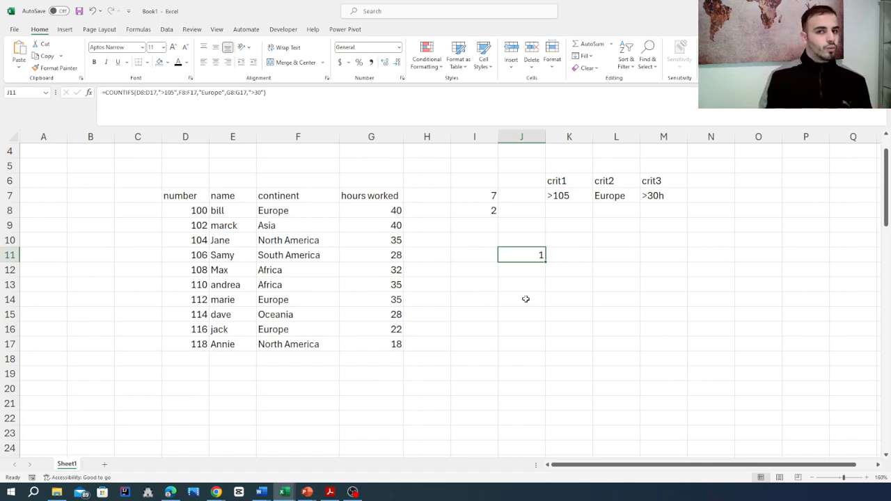
pyautogui.click(309, 108)
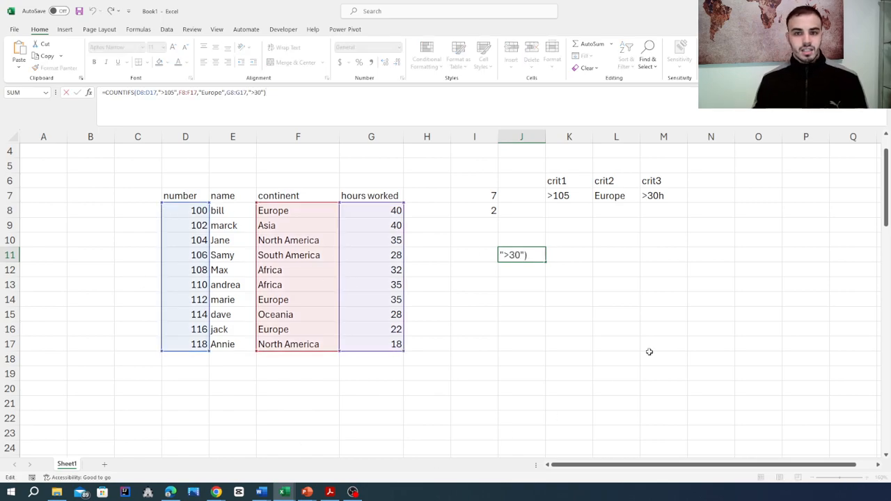
pyautogui.press('Return')
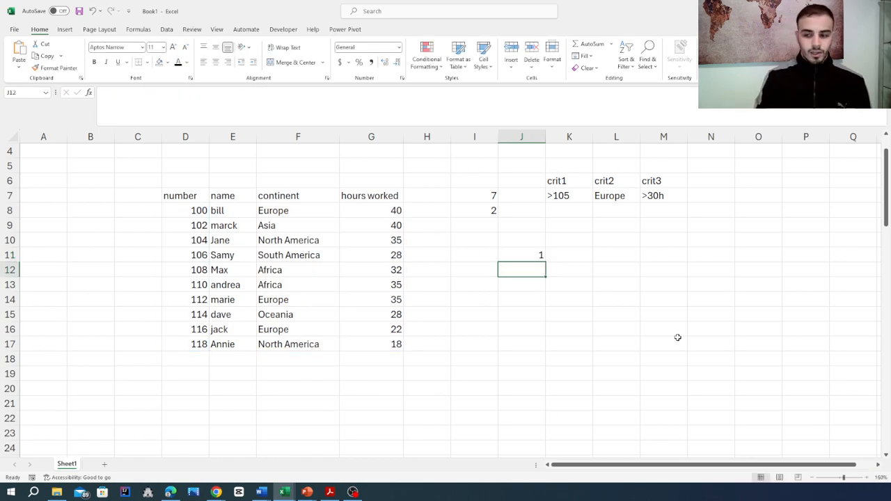